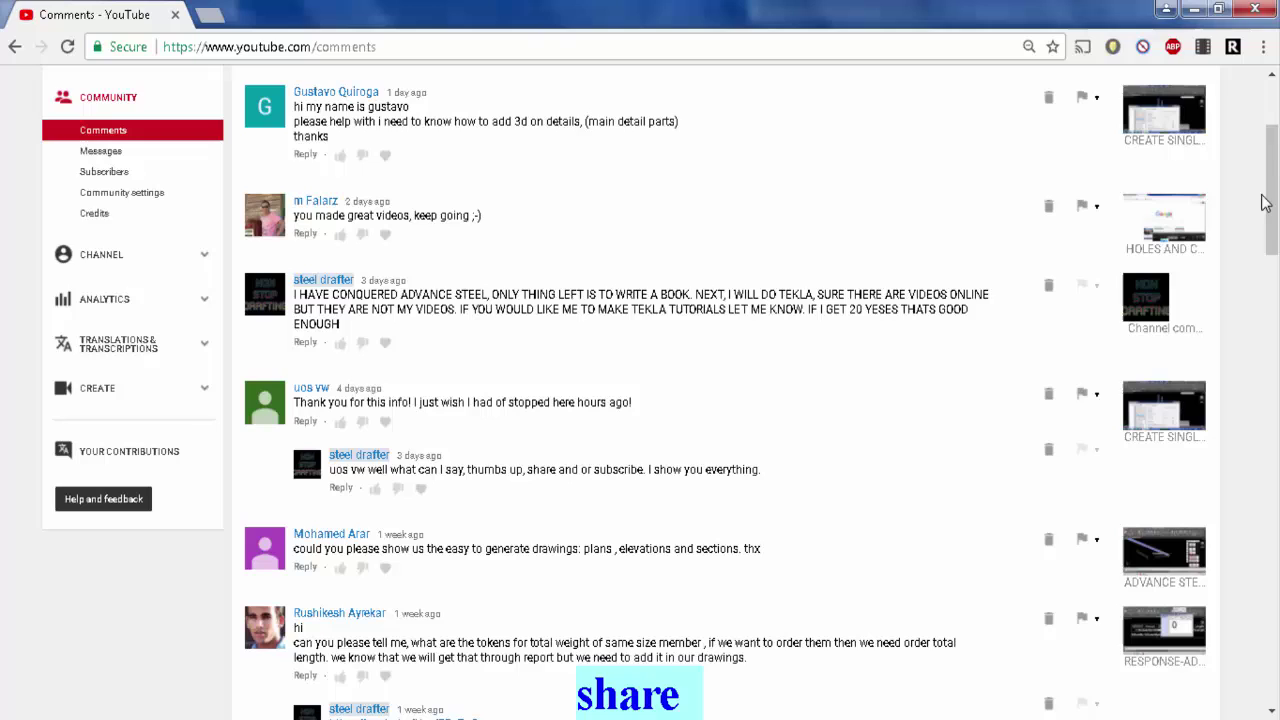
# Highlight 'easy to generate drawings' and 'plans and elevation' in the drawings request comment
pyautogui.moveTo(1270, 200); pyautogui.dragTo(1277, 183)
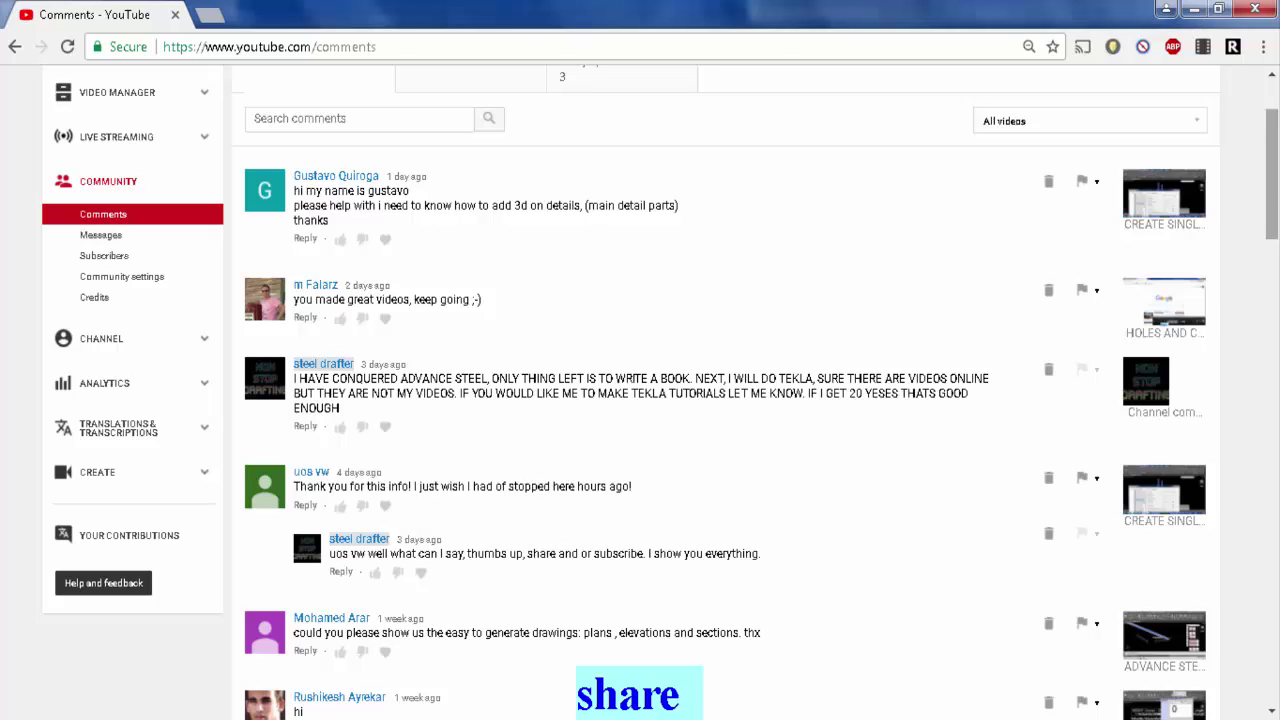
pyautogui.scroll(1, 1275, 186)
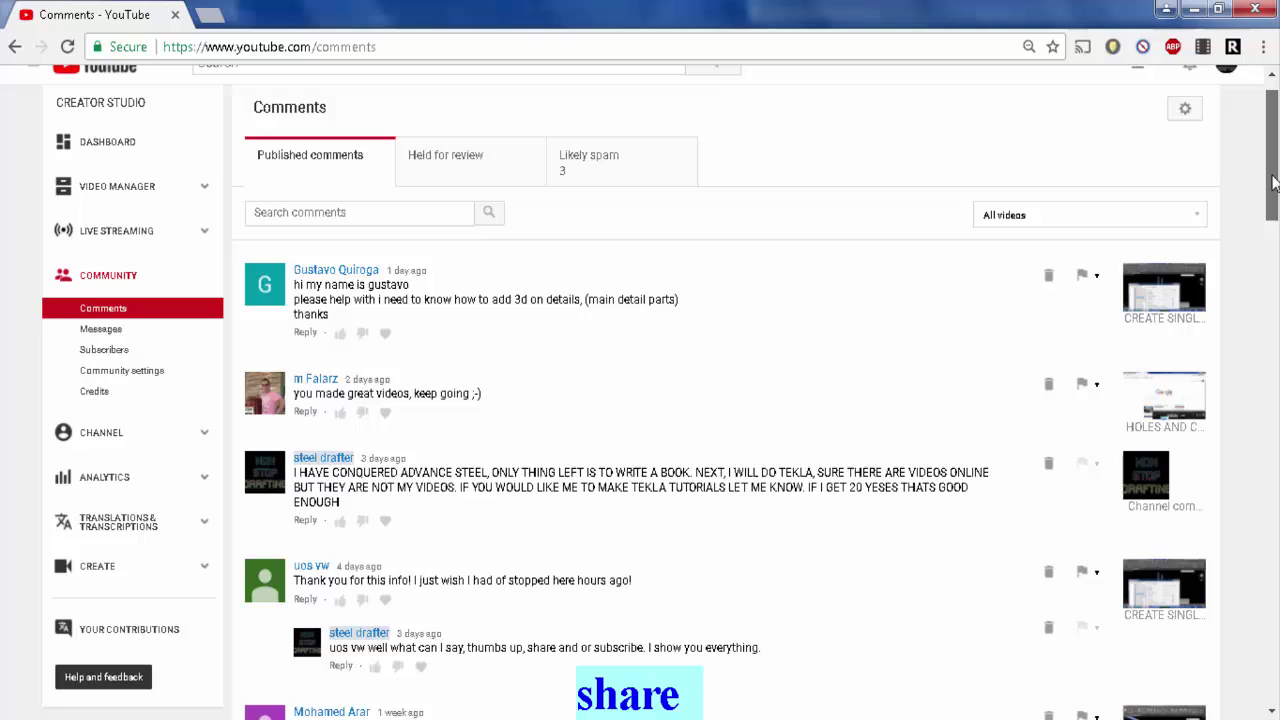
pyautogui.moveTo(1275, 180); pyautogui.dragTo(1273, 190)
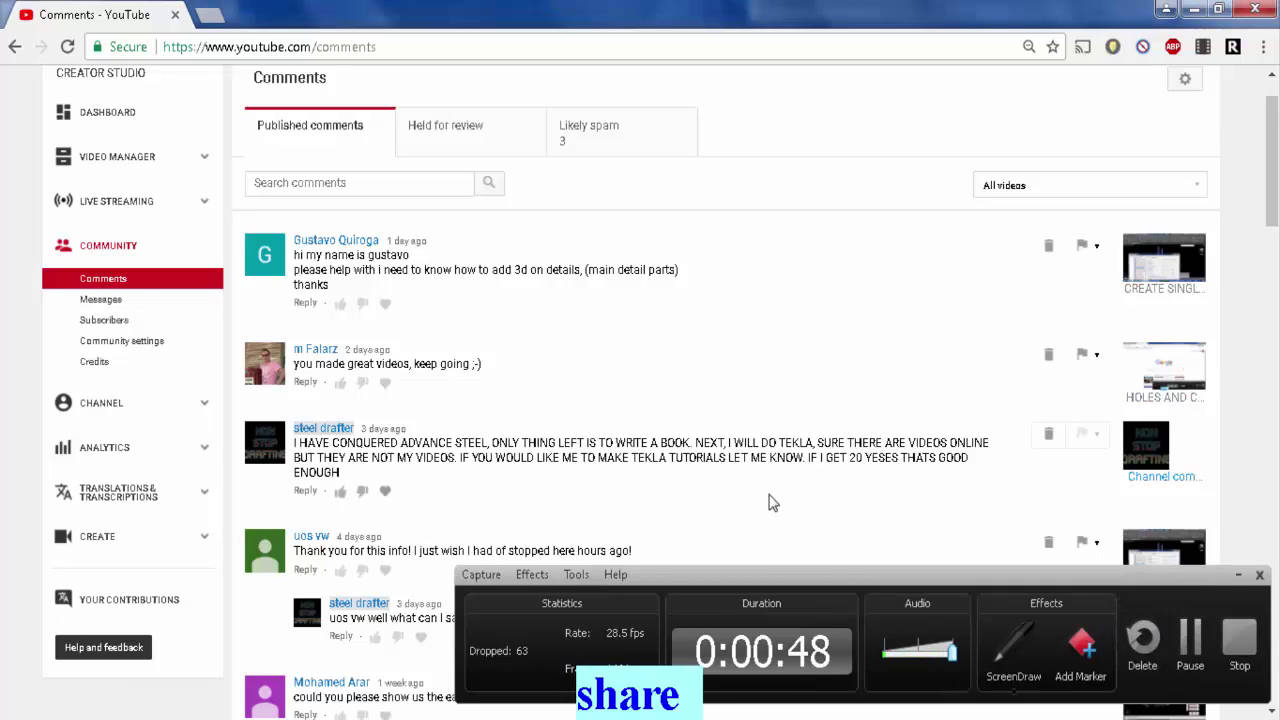
pyautogui.click(1237, 575)
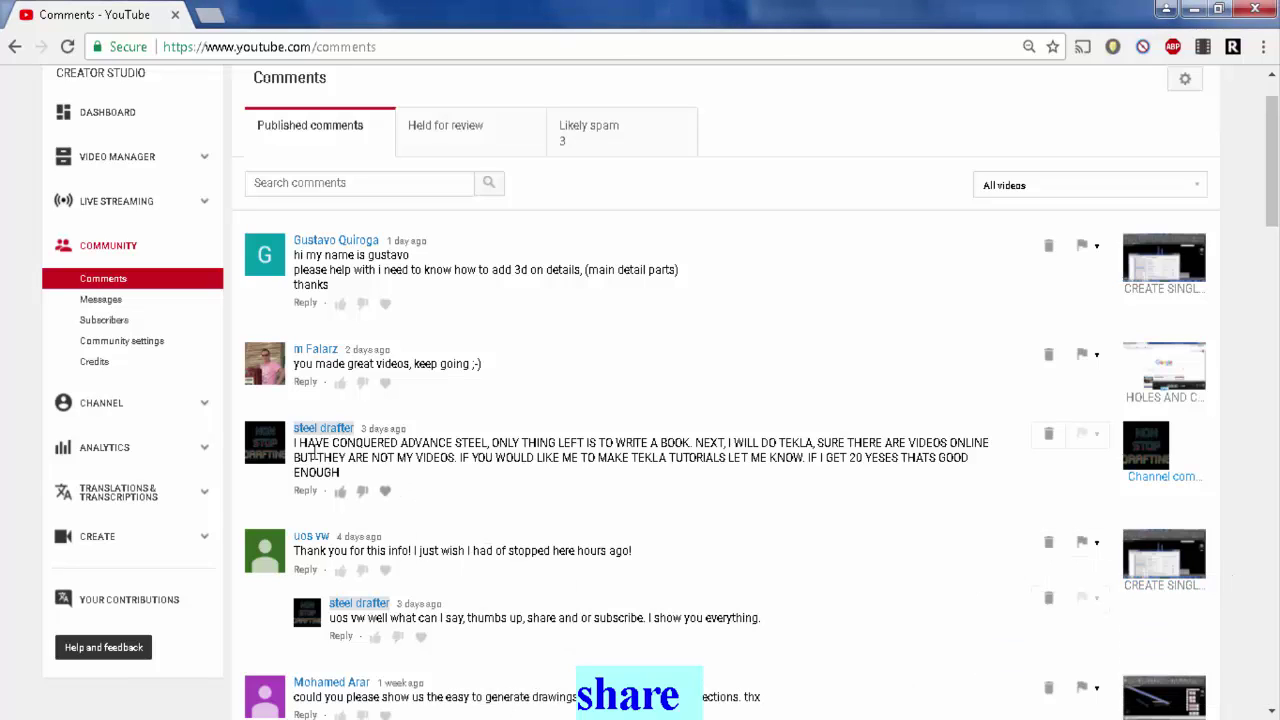
pyautogui.moveTo(316, 452); pyautogui.dragTo(518, 441)
pyautogui.click(631, 393)
pyautogui.scroll(1, 1275, 170)
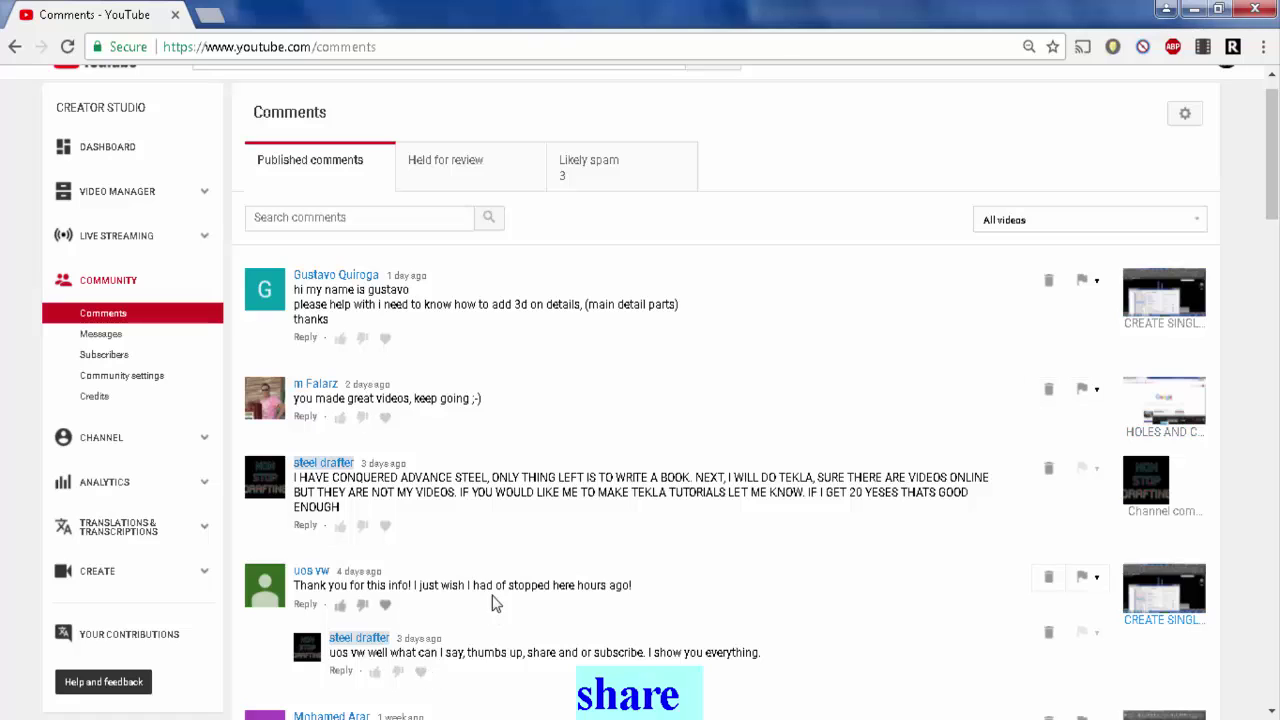
pyautogui.moveTo(1273, 188); pyautogui.dragTo(1273, 218)
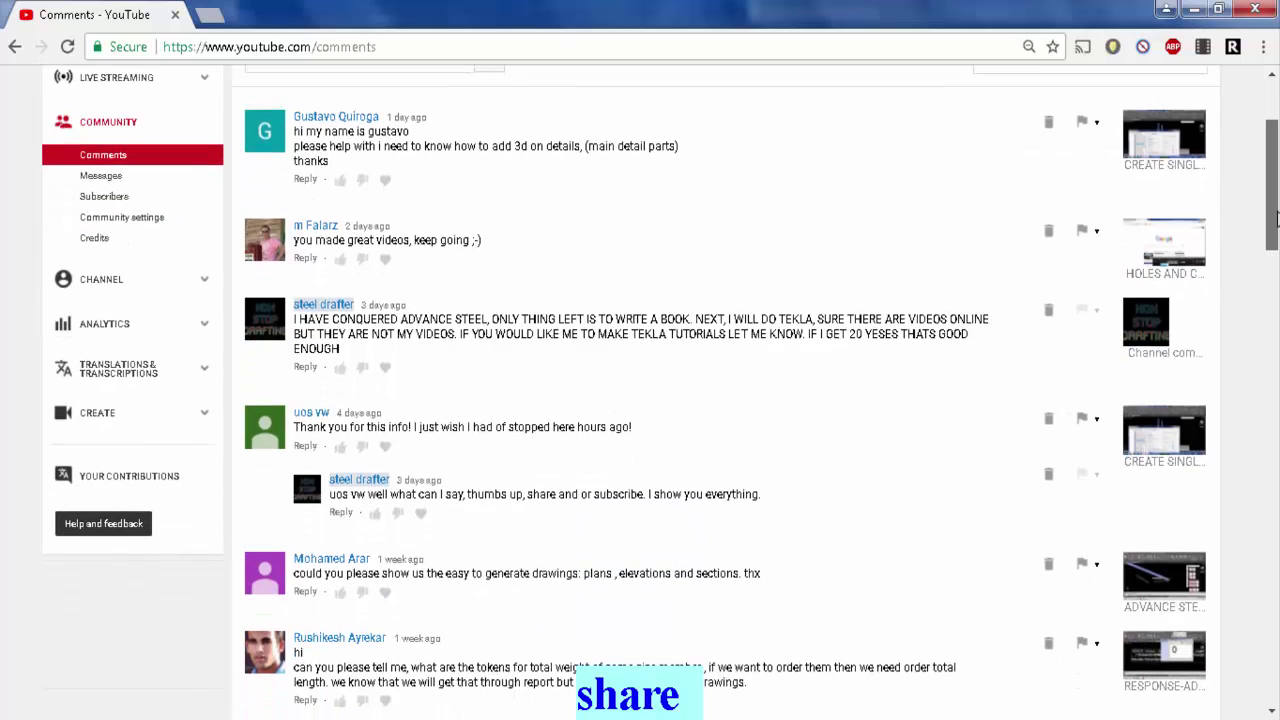
pyautogui.click(484, 575)
pyautogui.moveTo(578, 574); pyautogui.dragTo(352, 575)
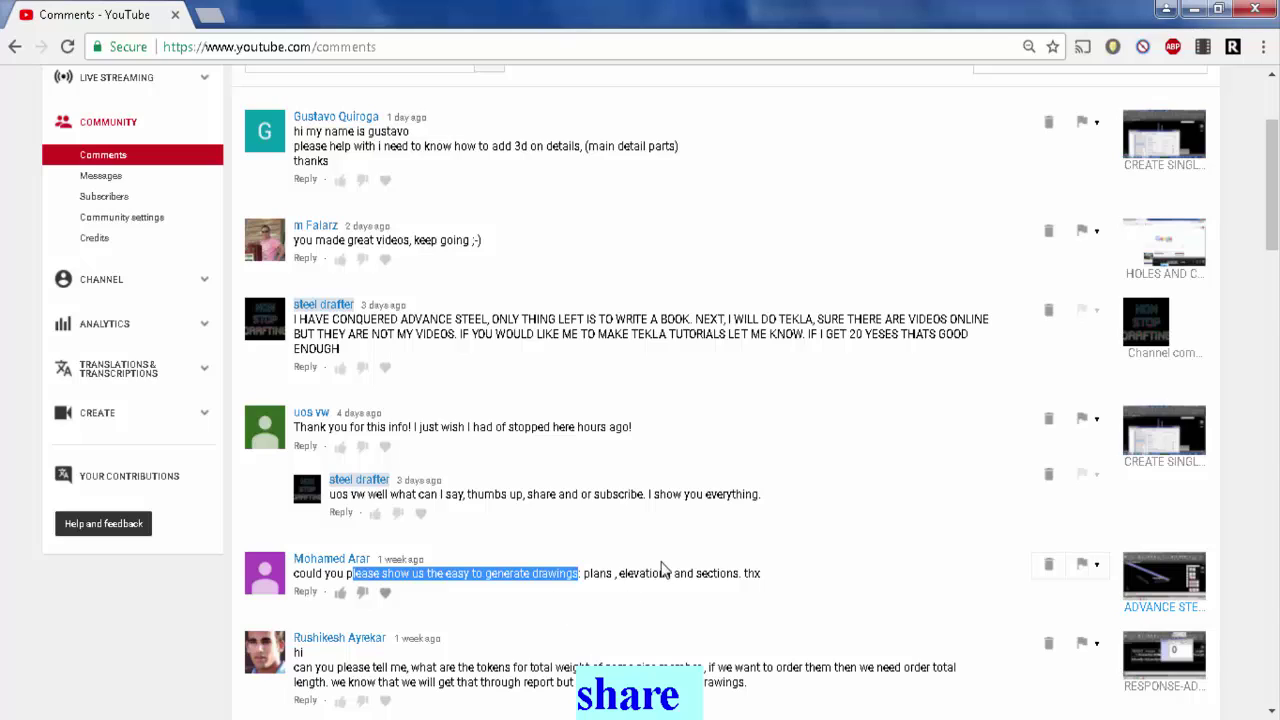
pyautogui.moveTo(667, 571); pyautogui.dragTo(594, 580)
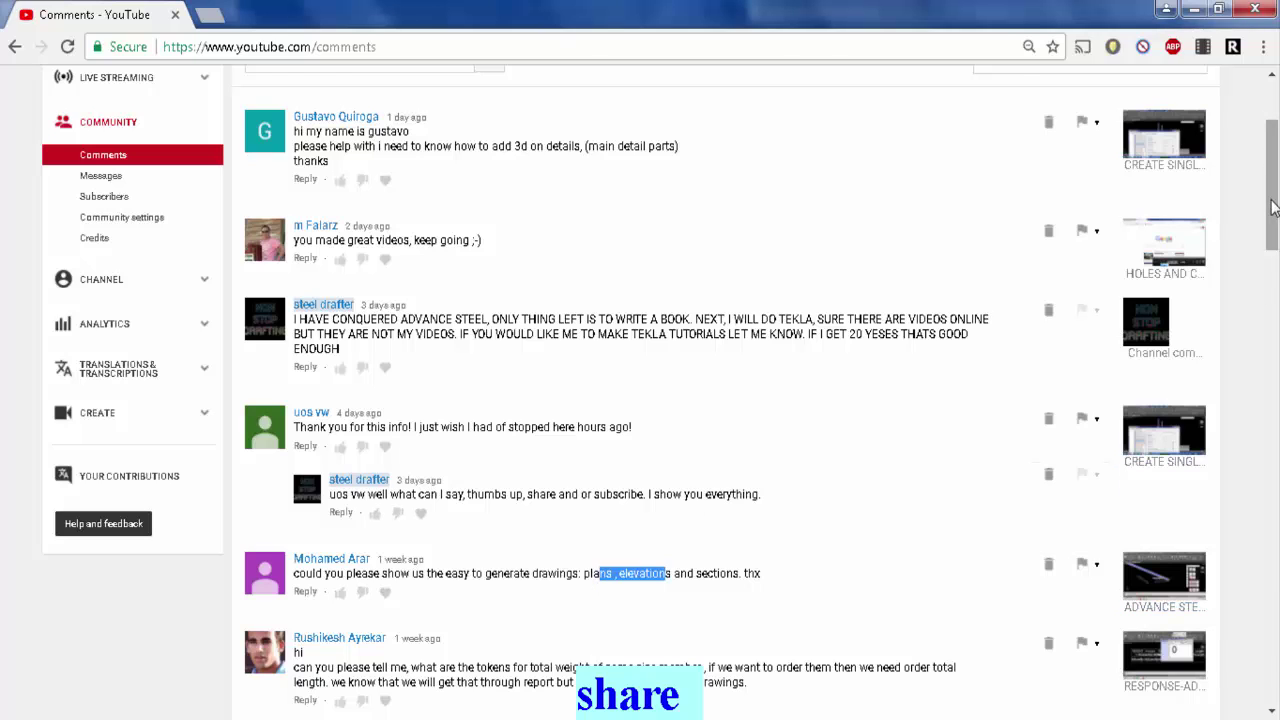
pyautogui.scroll(1, 1270, 180)
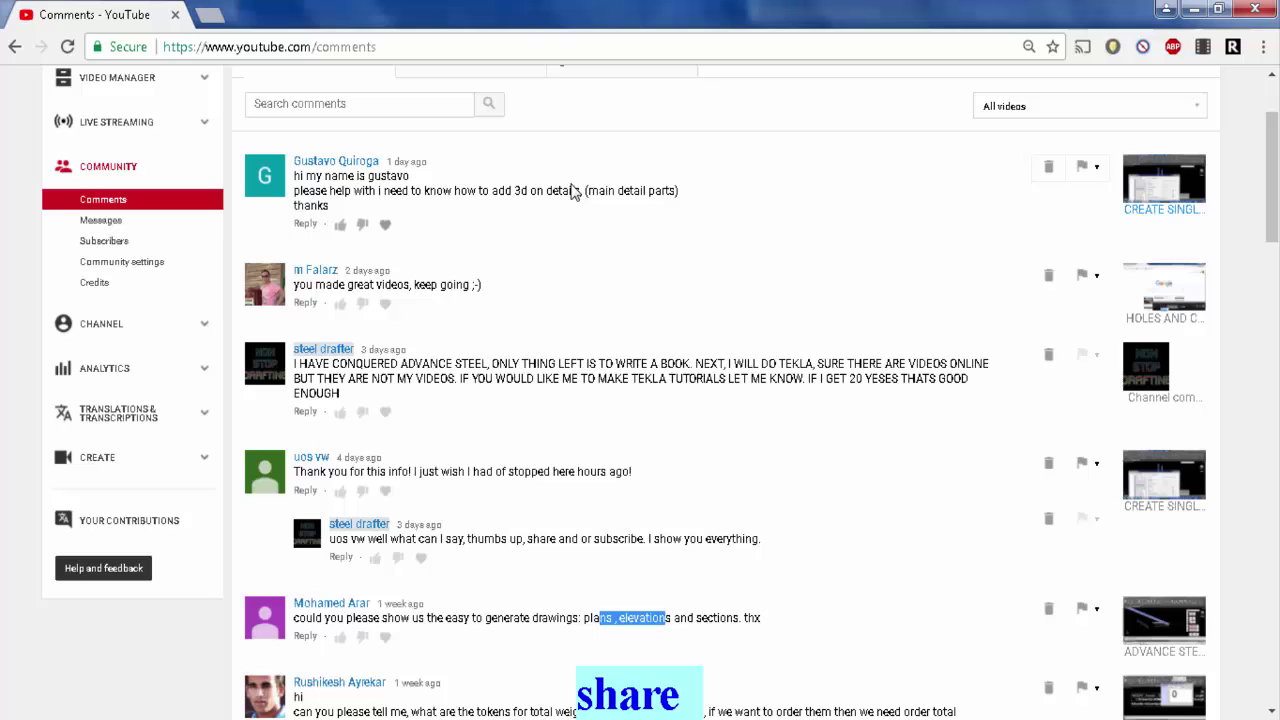
# Minimize the browser and zoom the 3D model to fit the whole steel frame
pyautogui.click(1195, 10)
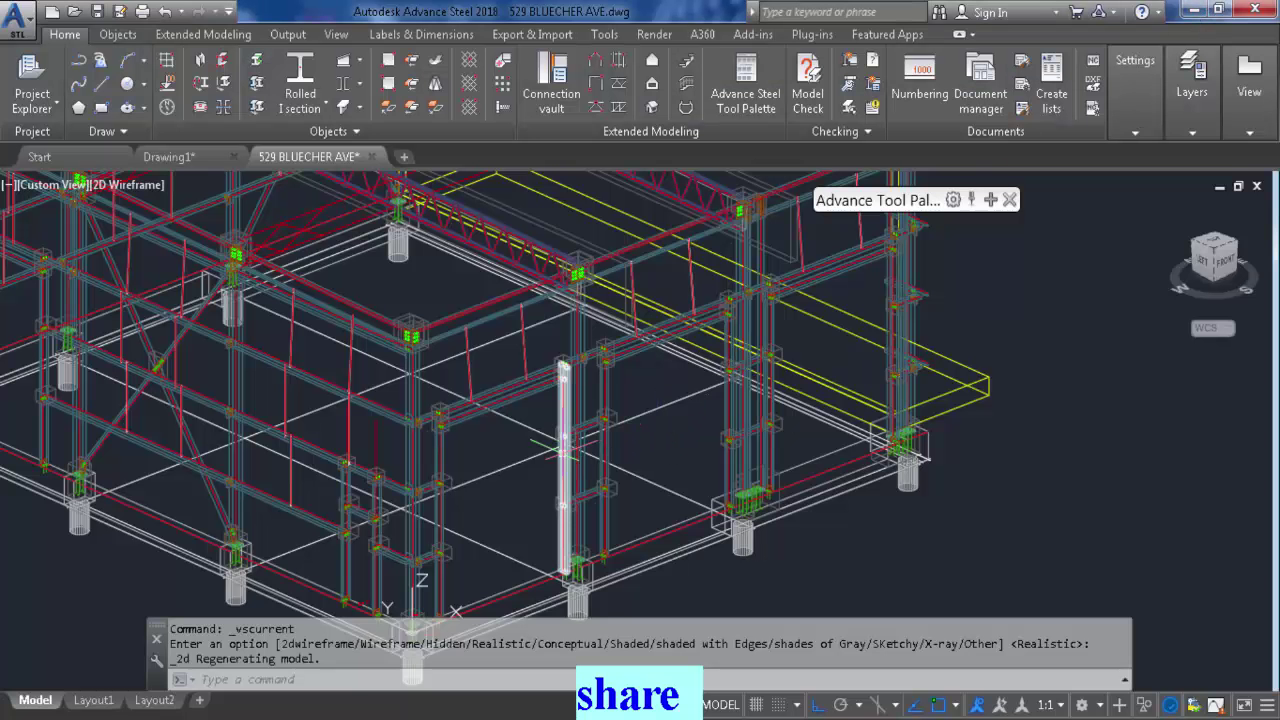
pyautogui.scroll(4, 500, 428)
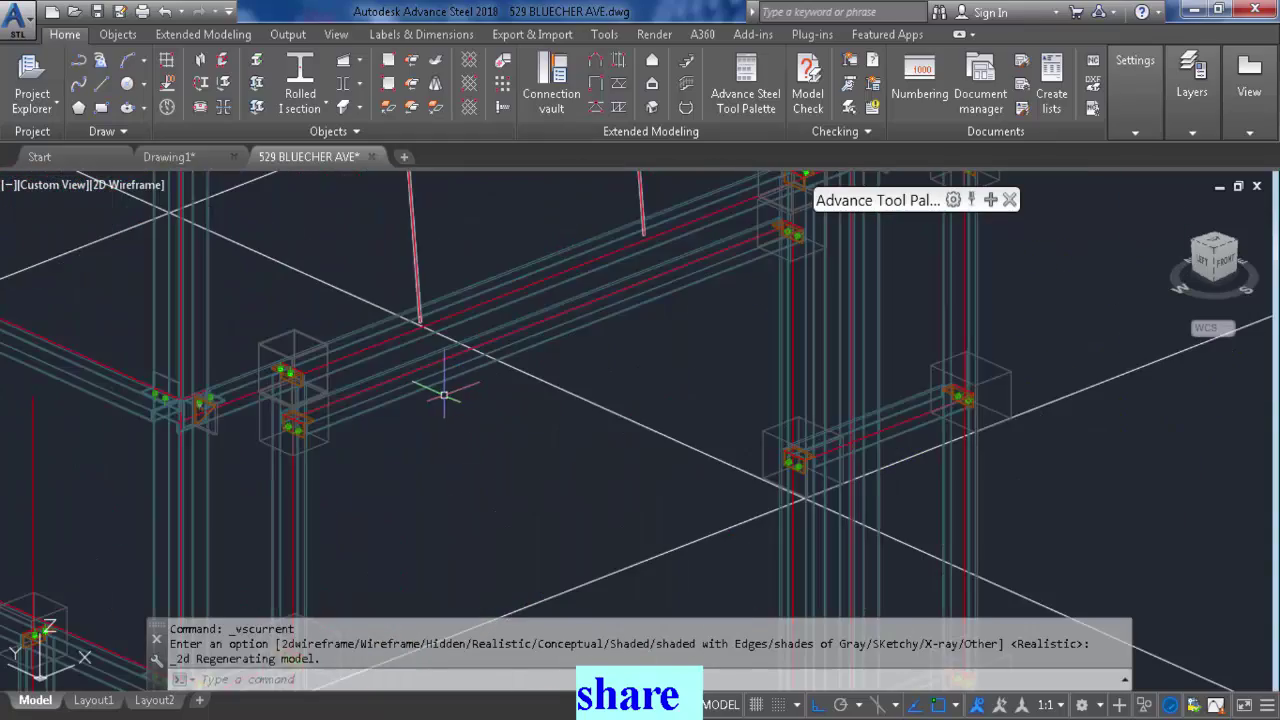
pyautogui.scroll(-6, 651, 349)
pyautogui.moveTo(631, 357); pyautogui.dragTo(400, 380, button='middle')
pyautogui.middleClick(391, 366)
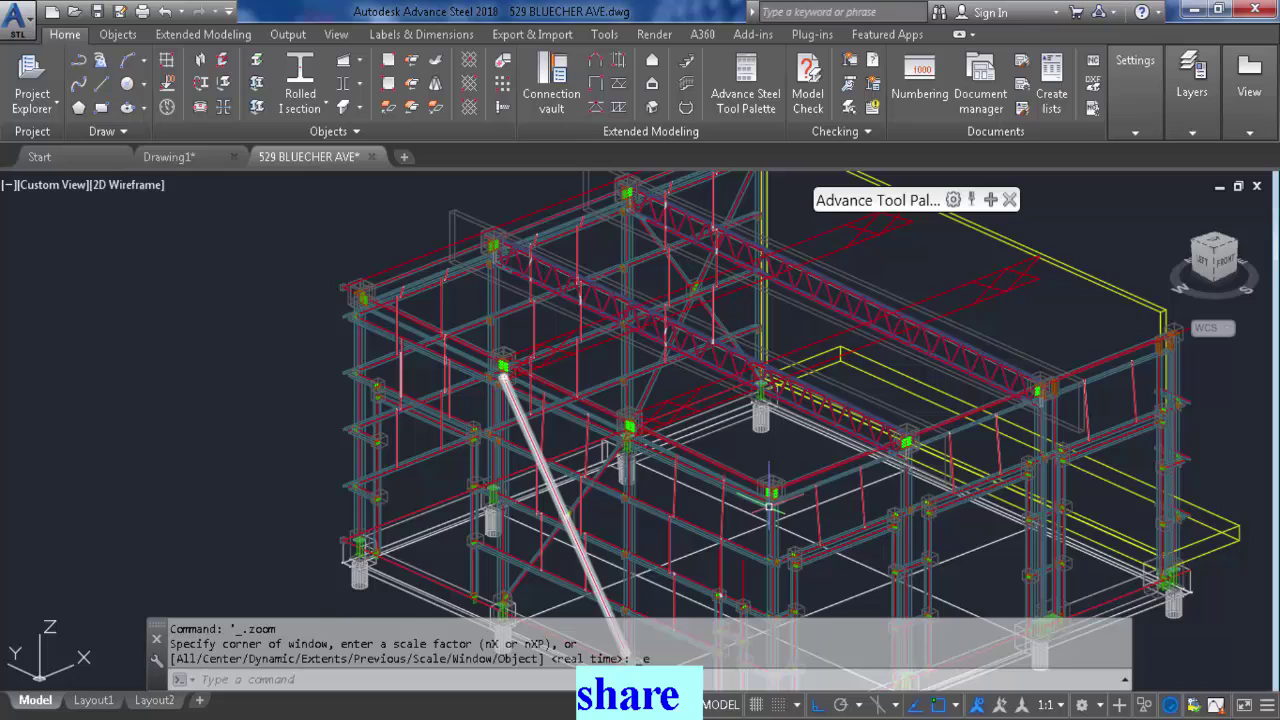
pyautogui.scroll(4, 769, 507)
pyautogui.scroll(3, 452, 382)
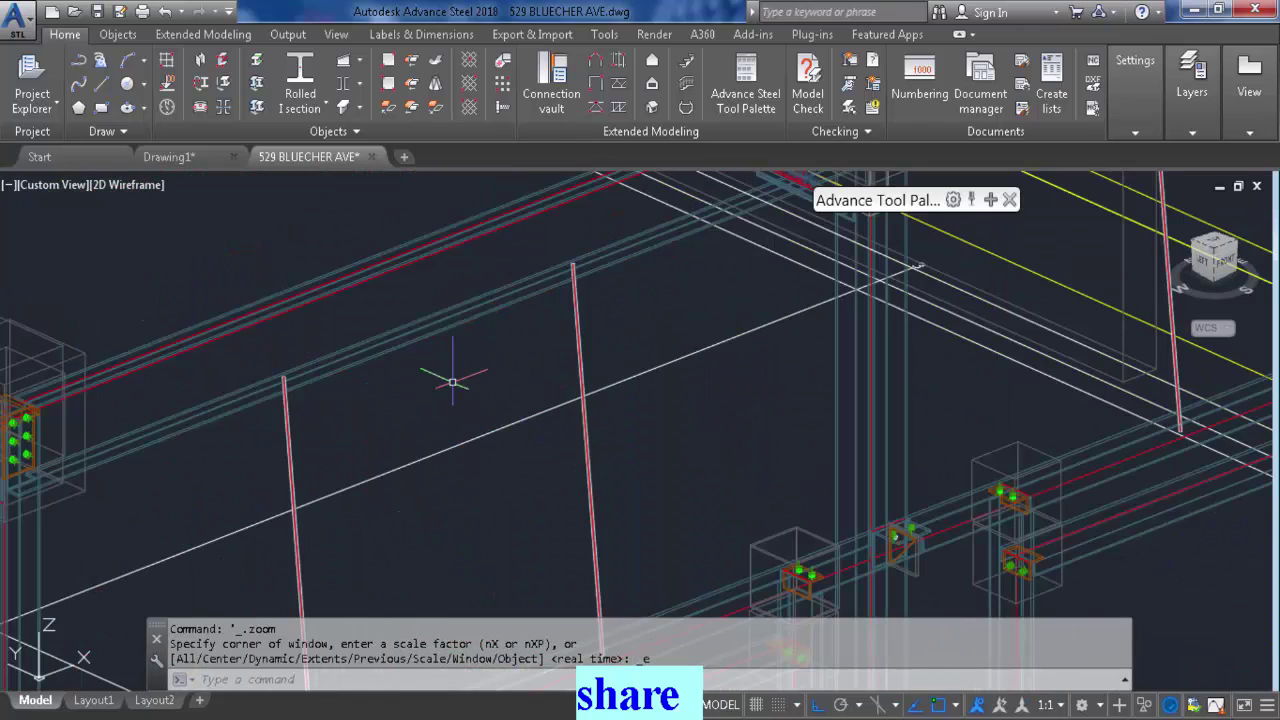
# Check the action menu for the pair of parallel beams, then cancel the selection
pyautogui.click(445, 316)
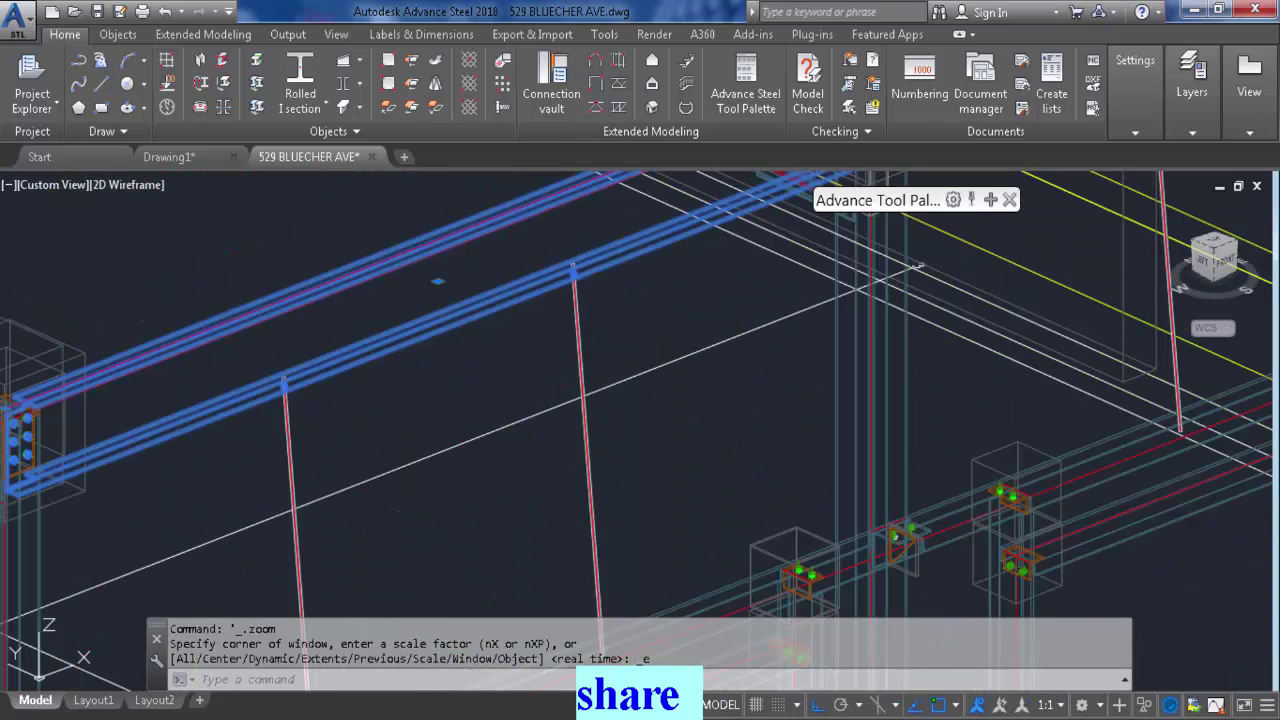
pyautogui.rightClick(388, 343)
pyautogui.click(323, 450)
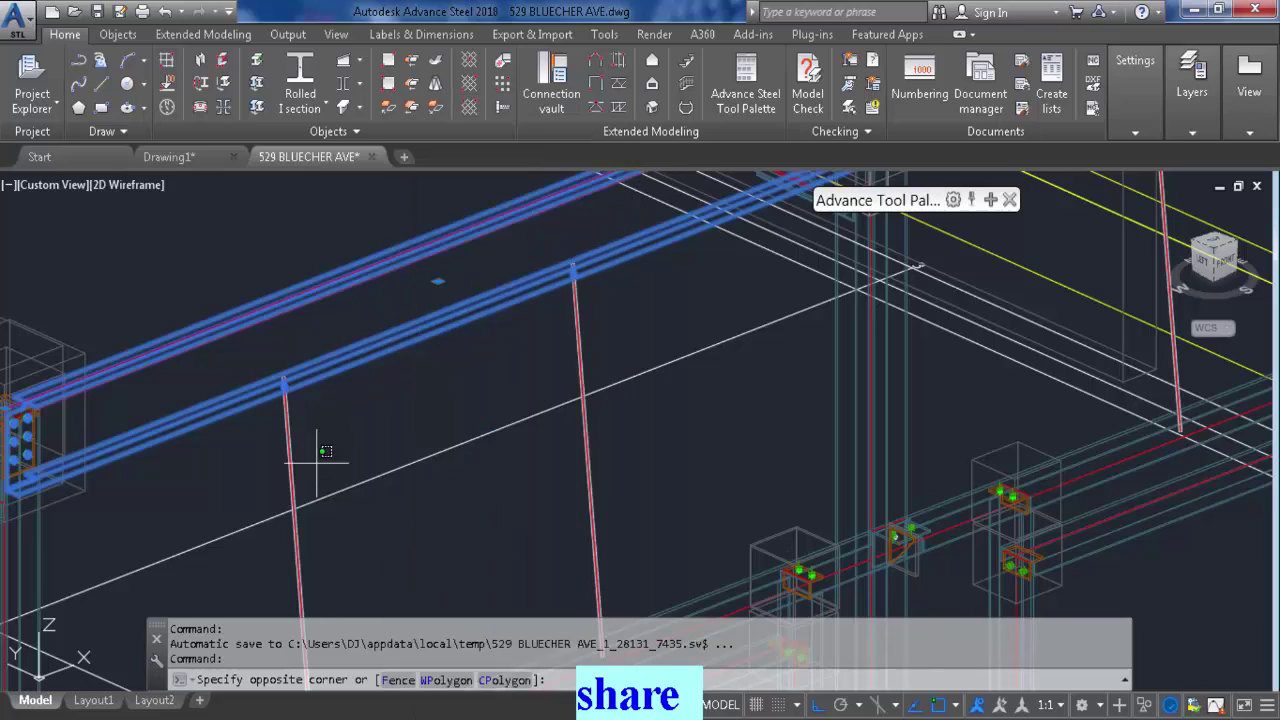
pyautogui.press('Escape')
# Check the action menu for the middle column, then clear the selection
pyautogui.scroll(-5, 448, 446)
pyautogui.scroll(6, 447, 445)
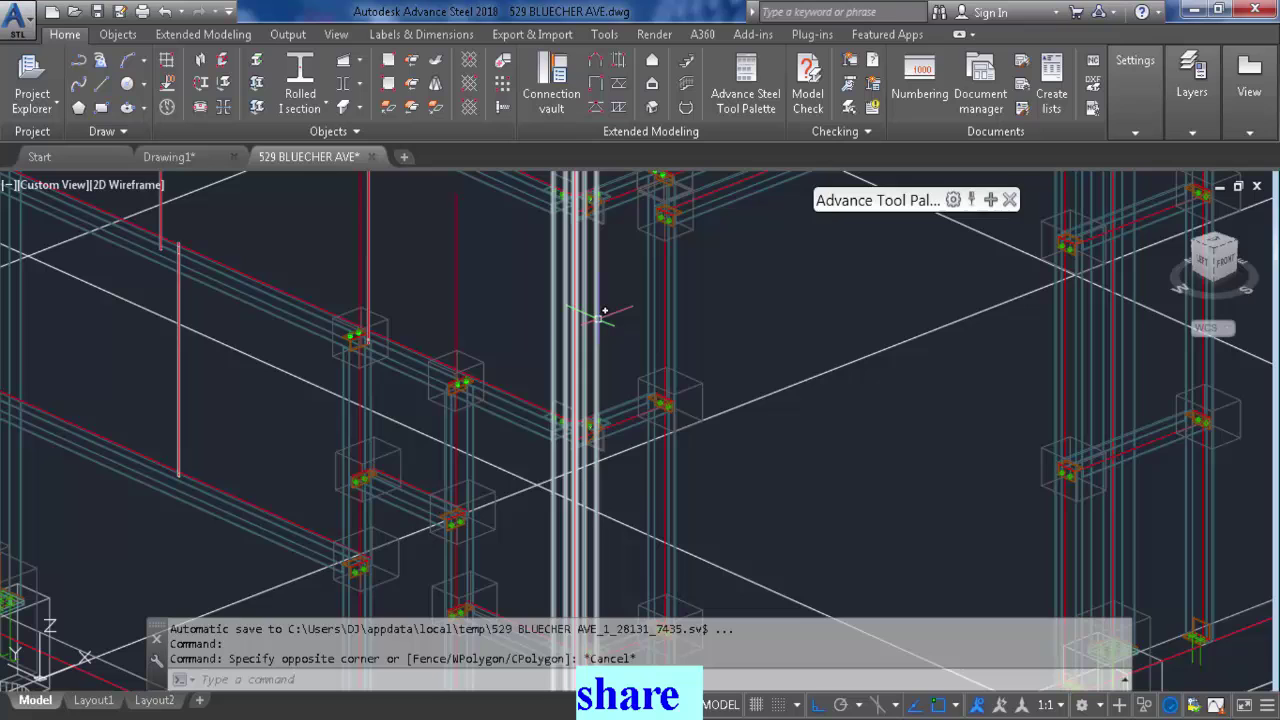
pyautogui.click(605, 312)
pyautogui.rightClick(605, 312)
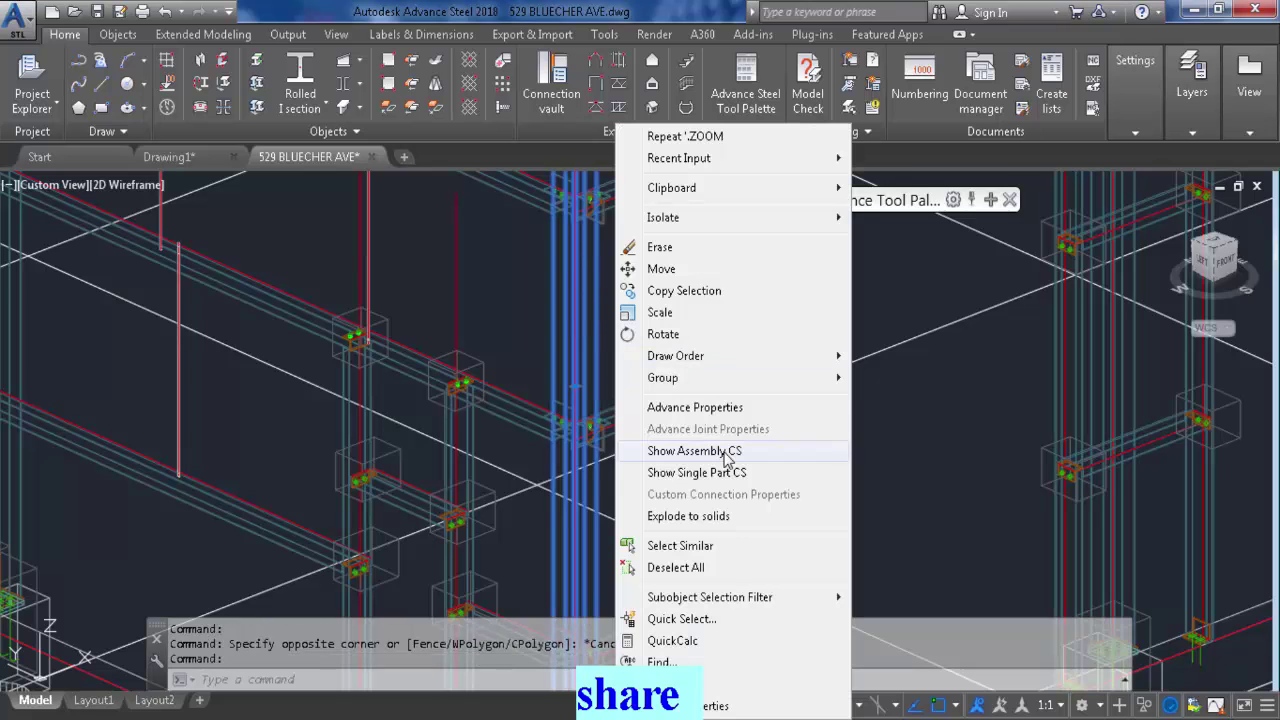
pyautogui.click(722, 465)
pyautogui.press('Escape')
# Select the beam beside the truss connection and bring up its action menu
pyautogui.scroll(-8, 722, 465)
pyautogui.scroll(8, 760, 430)
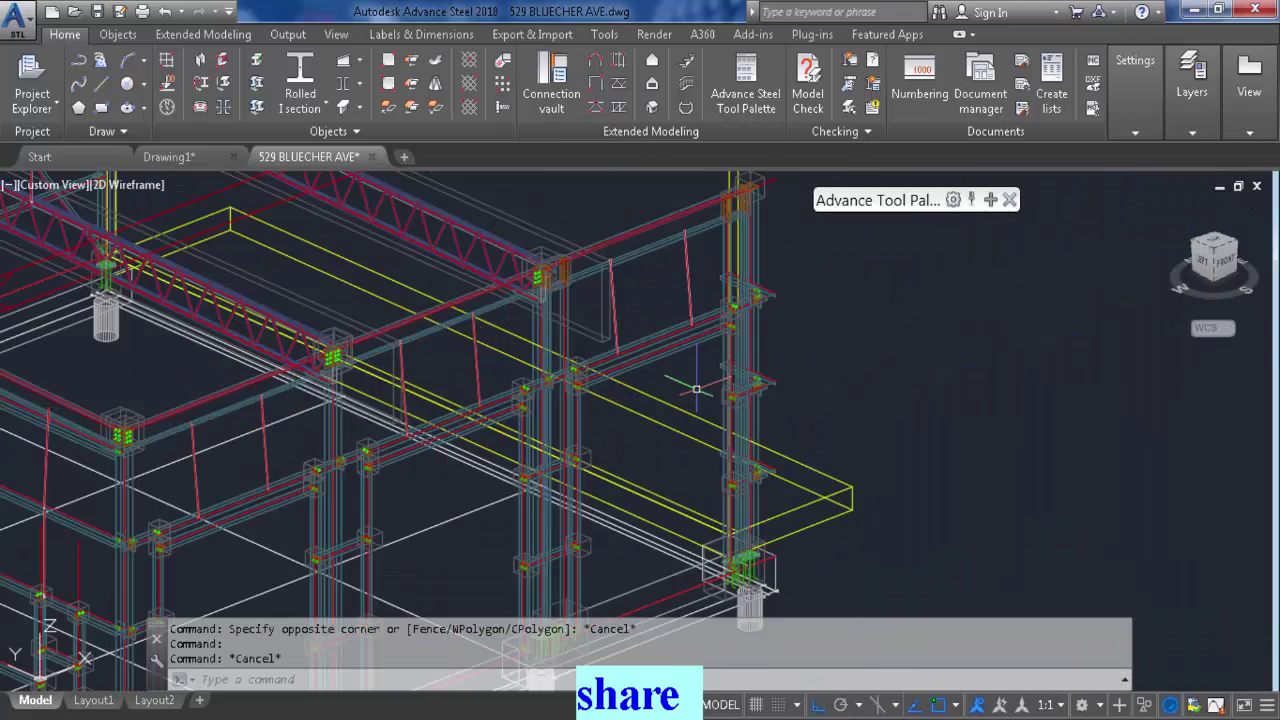
pyautogui.scroll(-3, 700, 405)
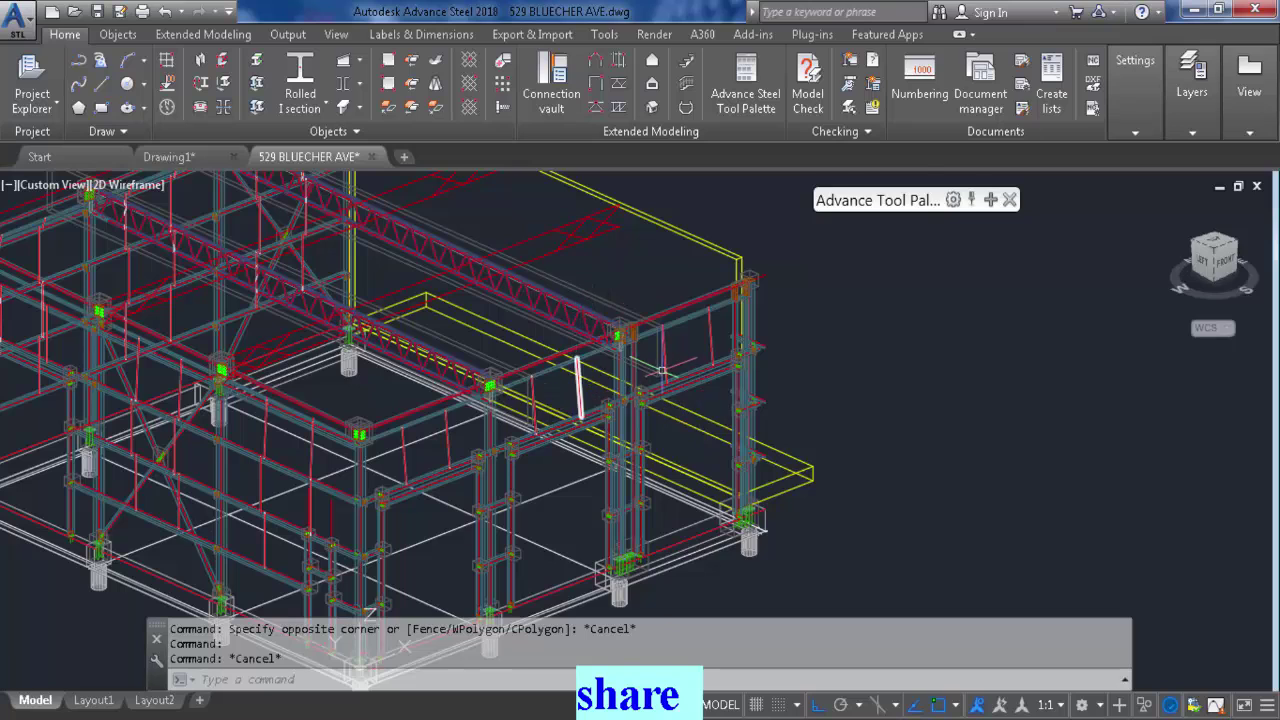
pyautogui.scroll(5, 685, 316)
pyautogui.click(714, 294)
pyautogui.rightClick(718, 295)
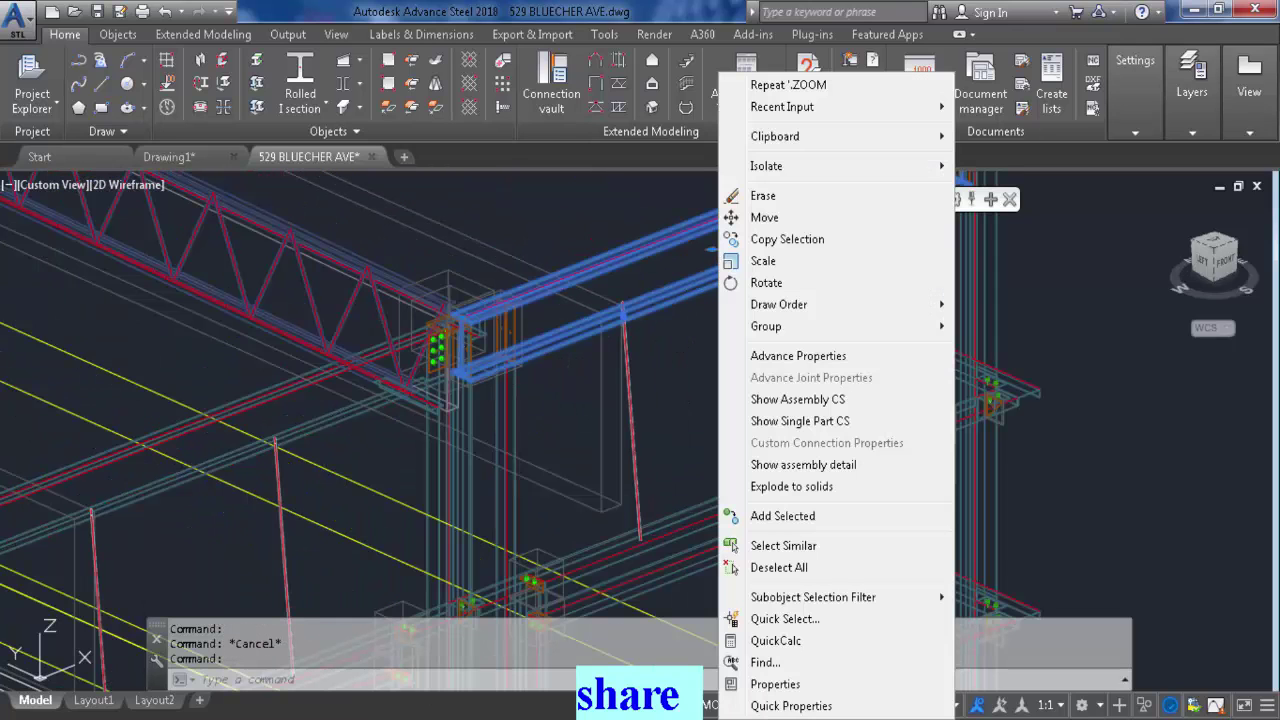
# Open the beam's properties to check its naming and assembly mark, then close them
pyautogui.click(674, 316)
pyautogui.doubleClick(671, 291)
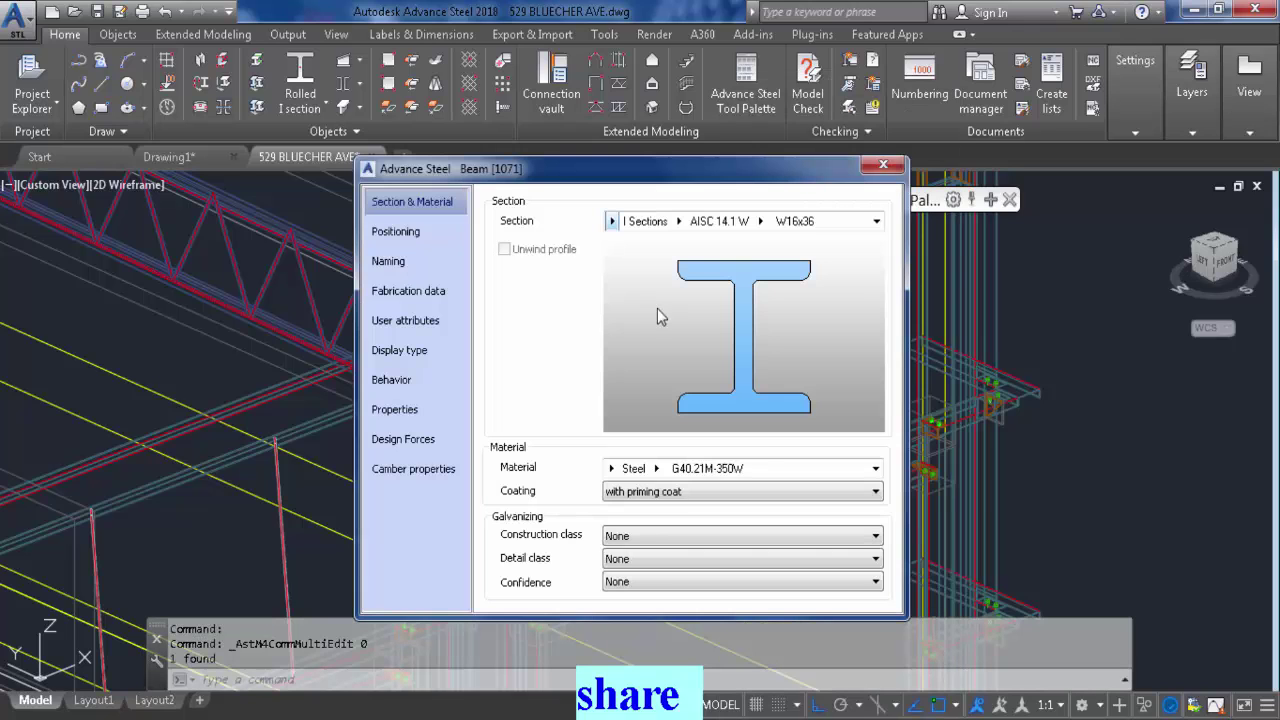
pyautogui.click(426, 261)
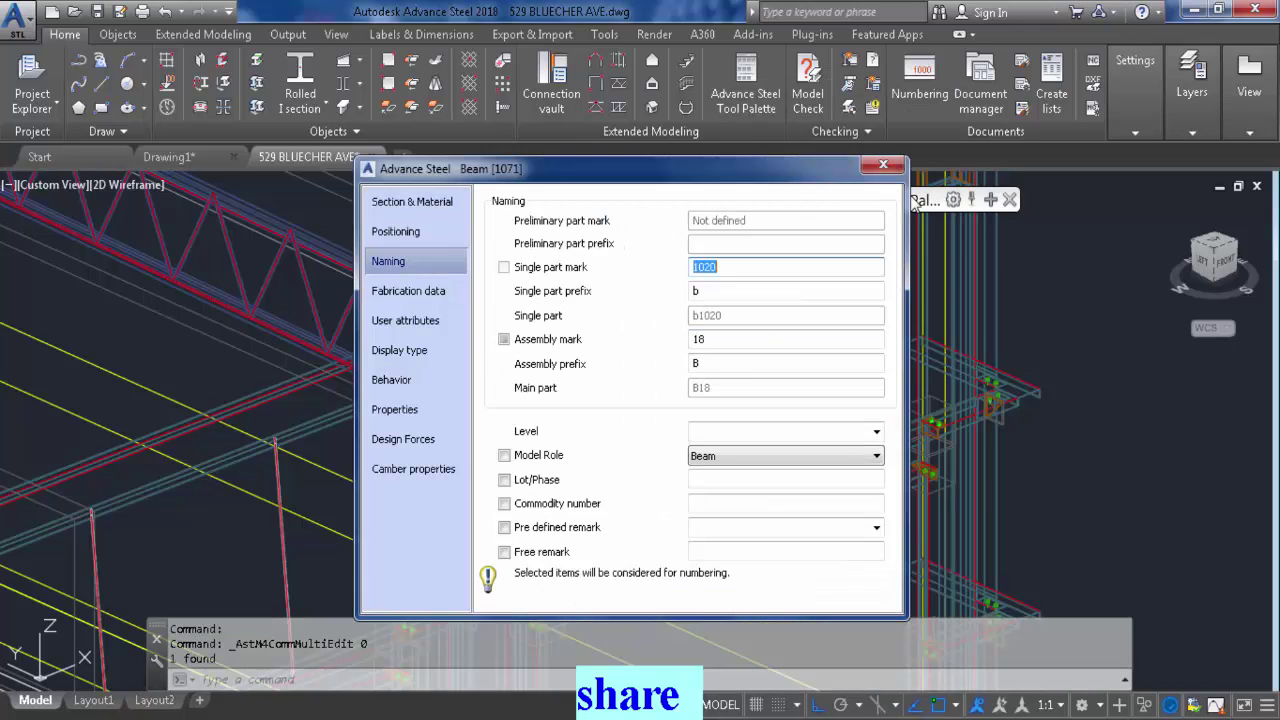
pyautogui.click(886, 166)
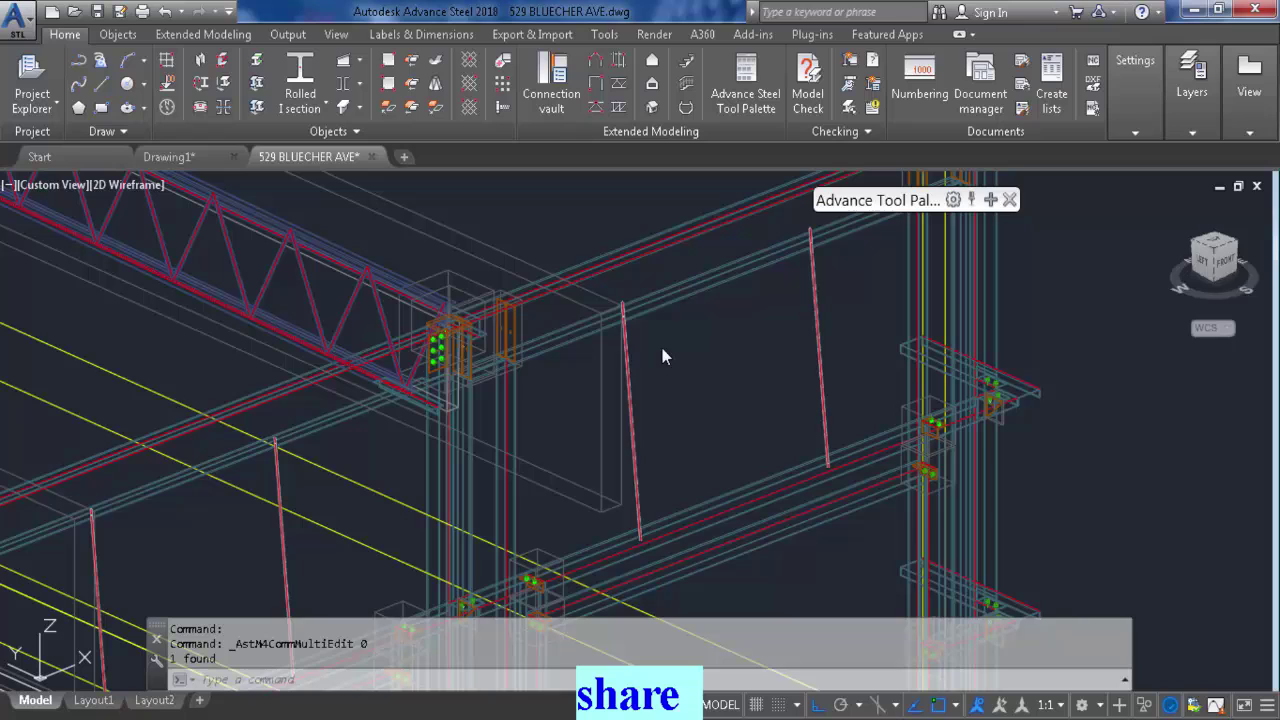
pyautogui.rightClick(671, 291)
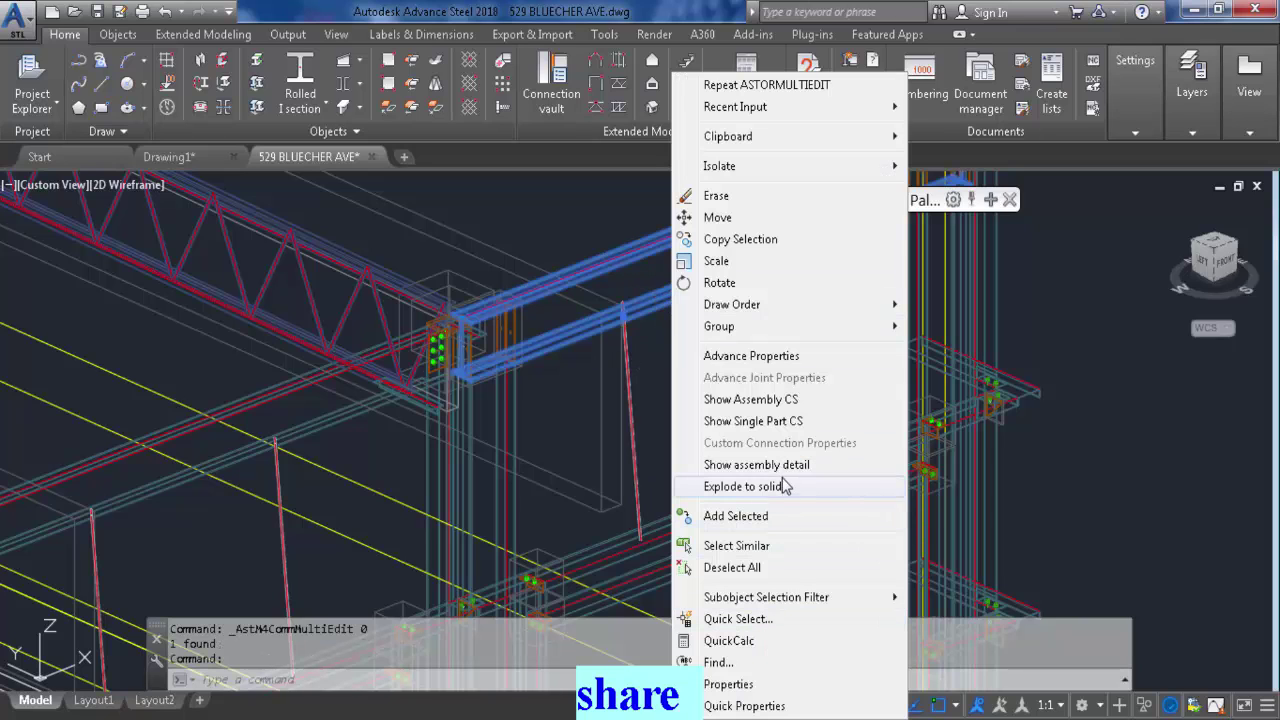
pyautogui.click(781, 470)
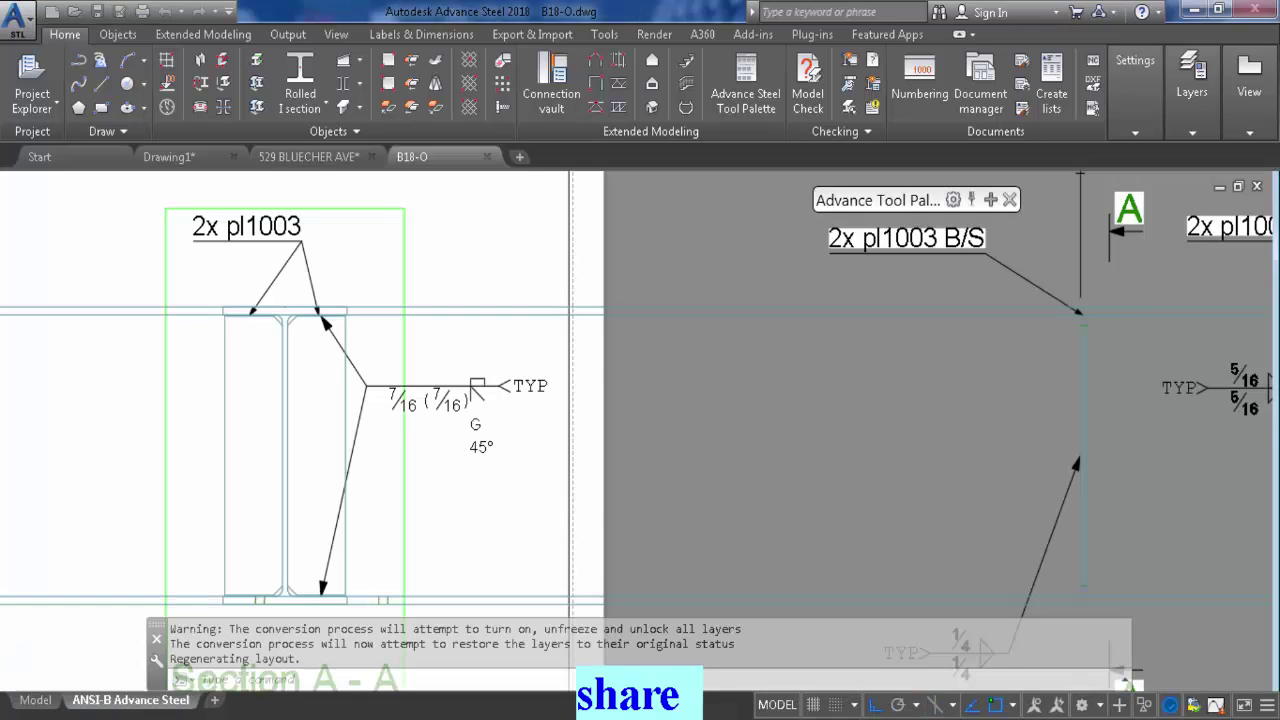
pyautogui.scroll(2, 571, 409)
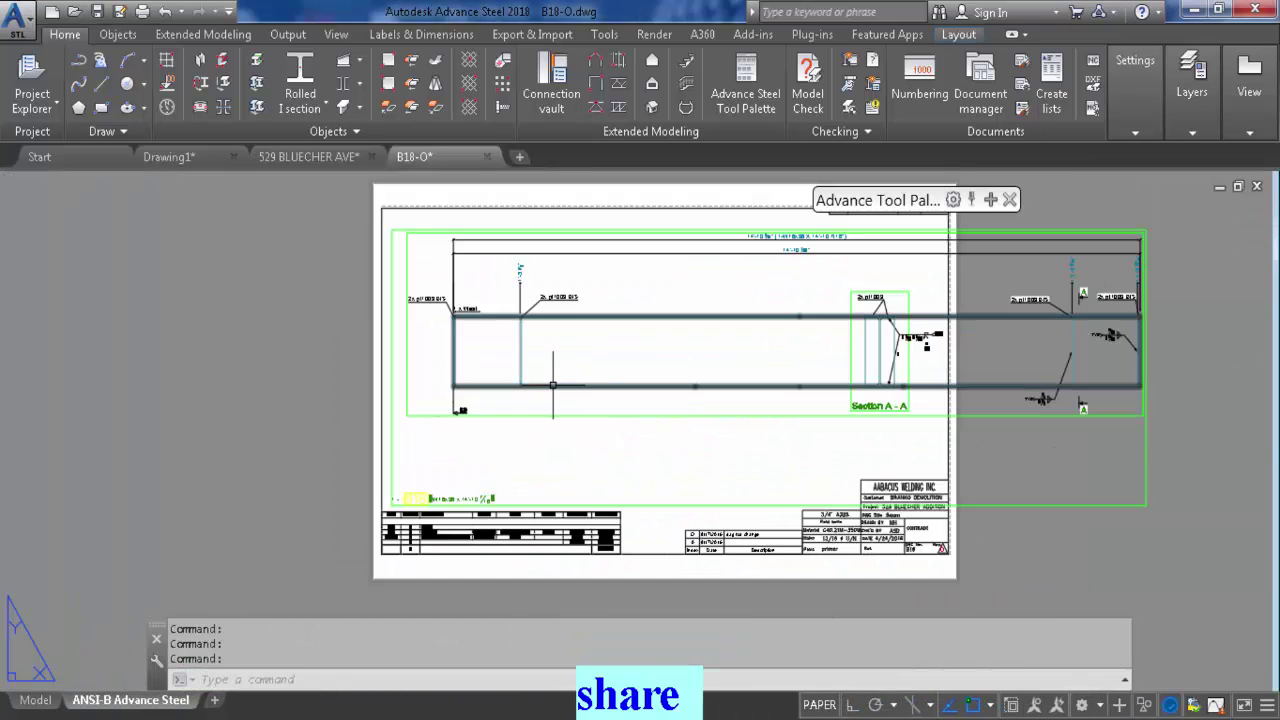
pyautogui.moveTo(552, 422); pyautogui.dragTo(572, 472, button='middle')
pyautogui.scroll(6, 563, 451)
pyautogui.scroll(-4, 551, 429)
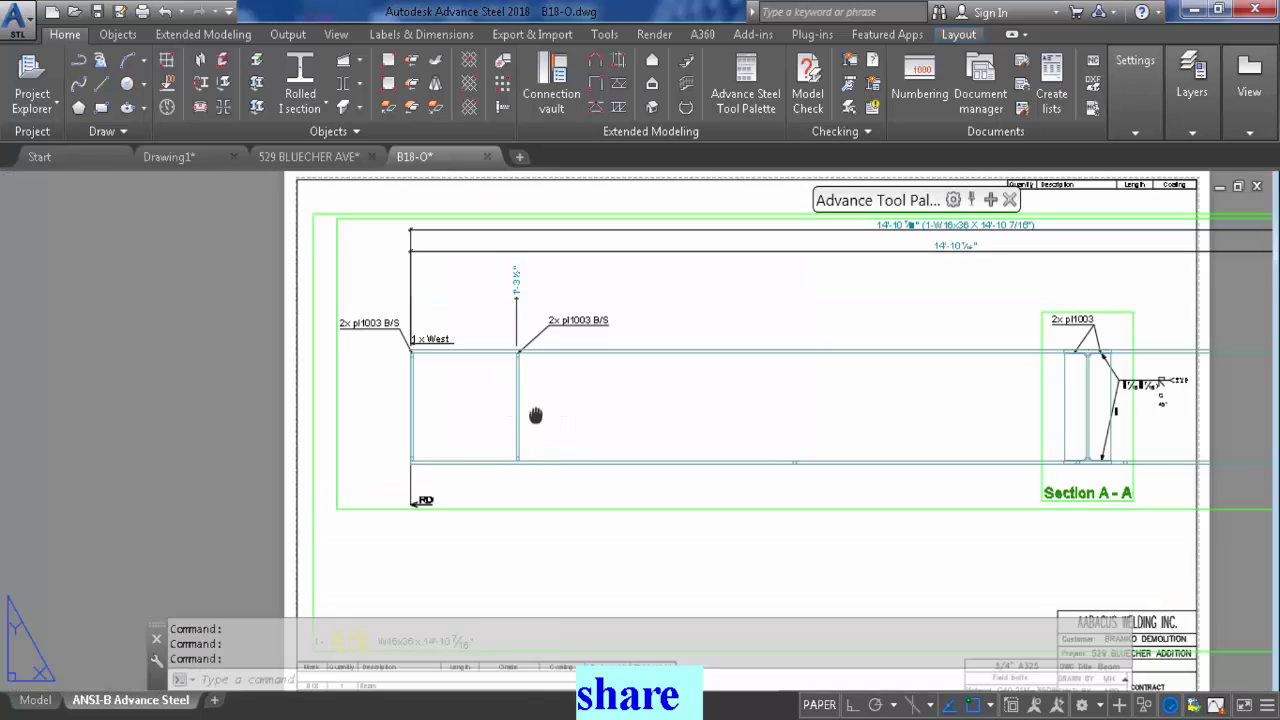
pyautogui.moveTo(531, 420); pyautogui.dragTo(815, 493, button='middle')
pyautogui.scroll(2, 815, 493)
pyautogui.scroll(-2, 786, 486)
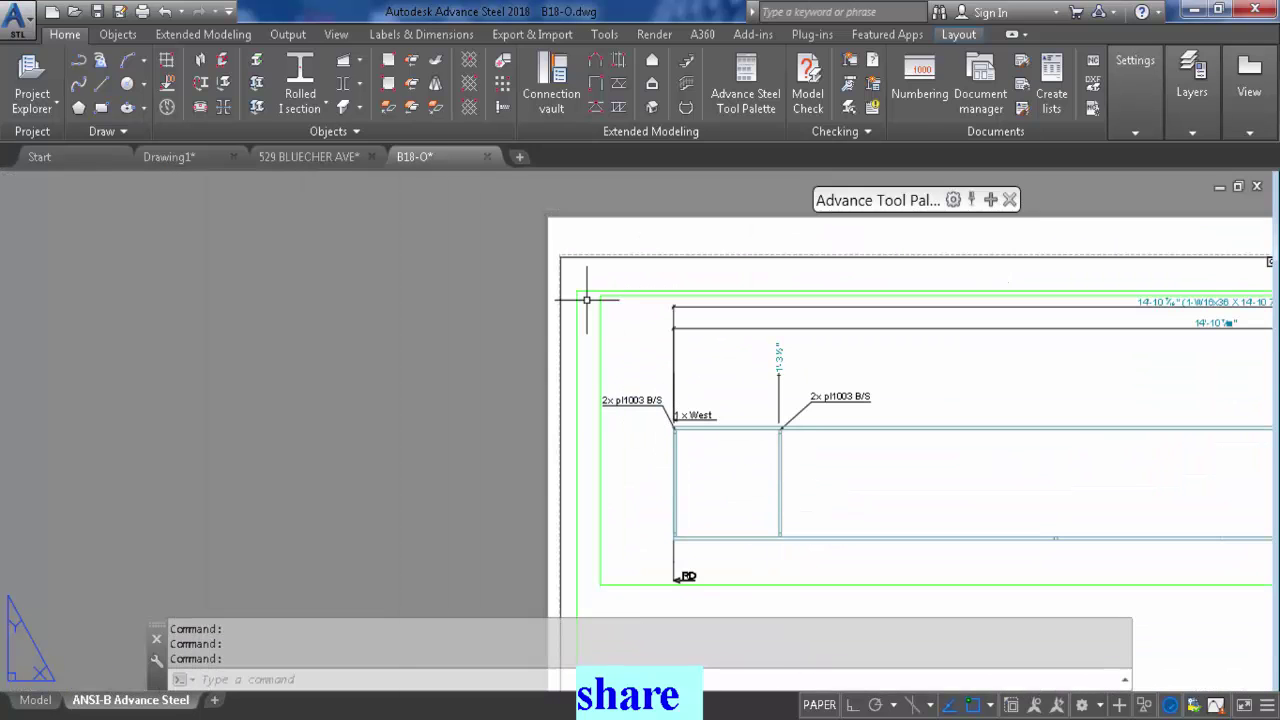
pyautogui.click(336, 160)
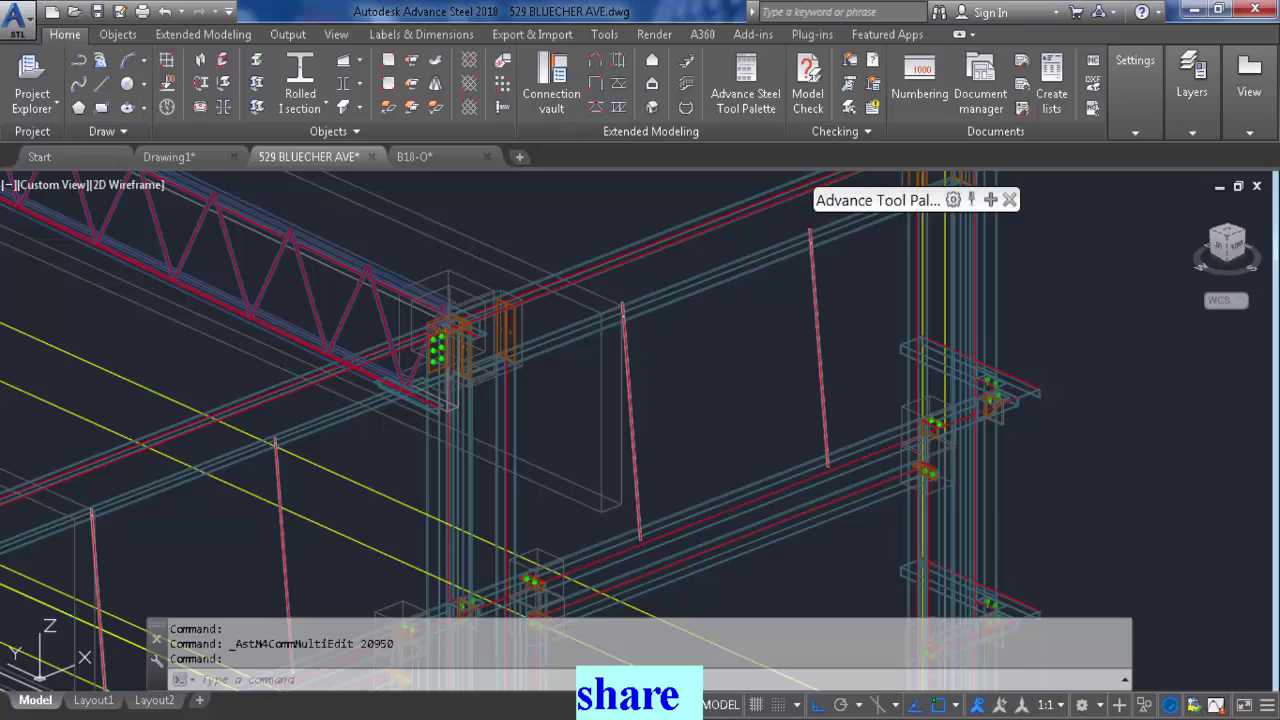
# Isolate the selected beam with Quick views > selected objects and orbit around it
pyautogui.click(376, 288)
pyautogui.press('Escape')
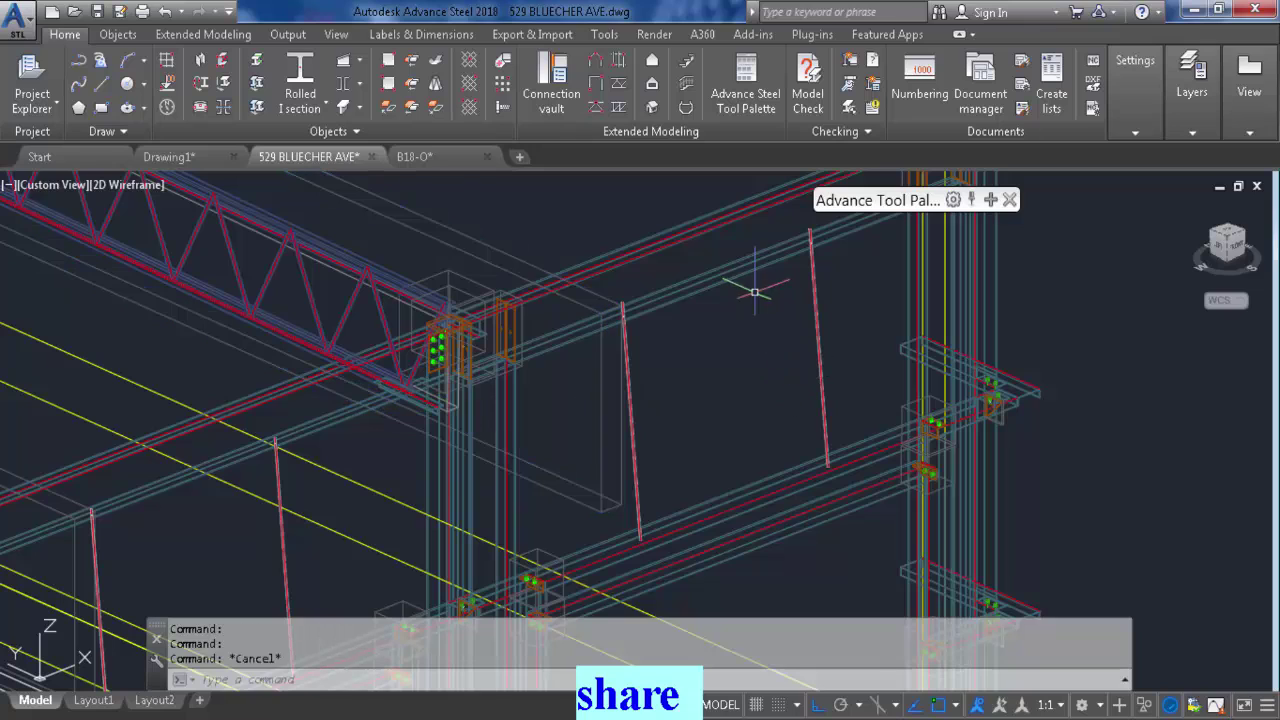
pyautogui.moveTo(988, 203)
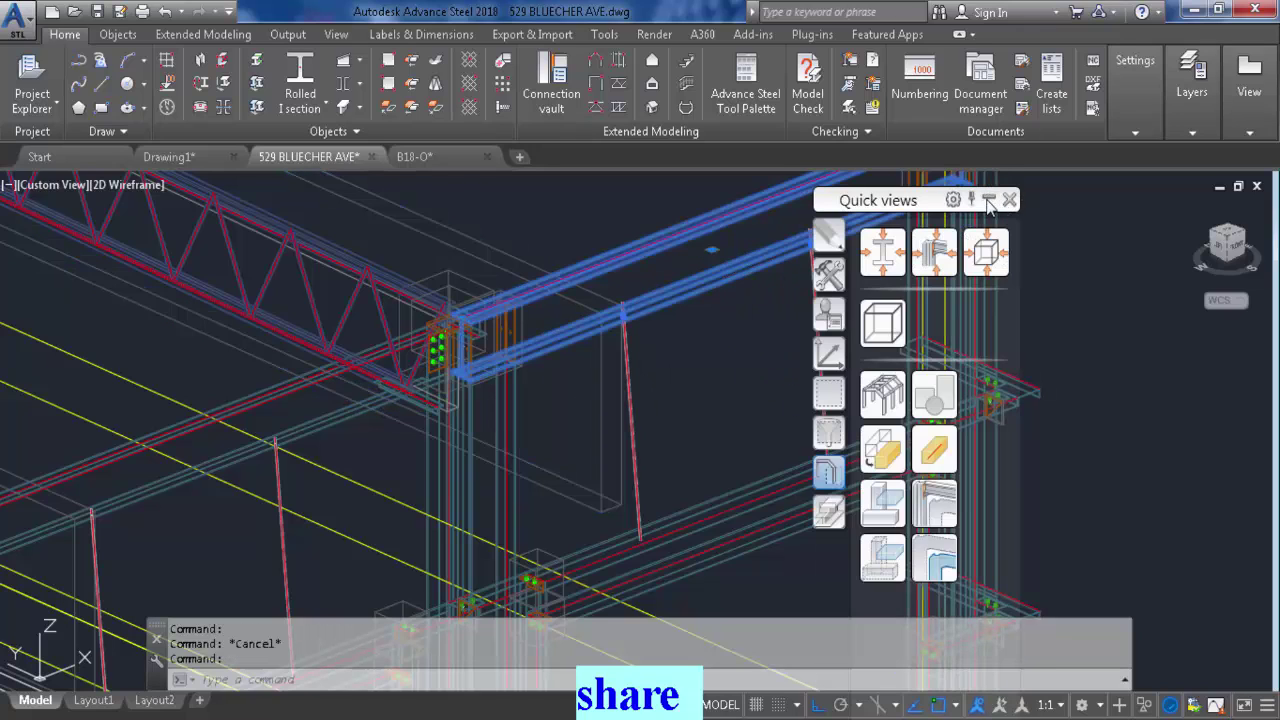
pyautogui.click(883, 557)
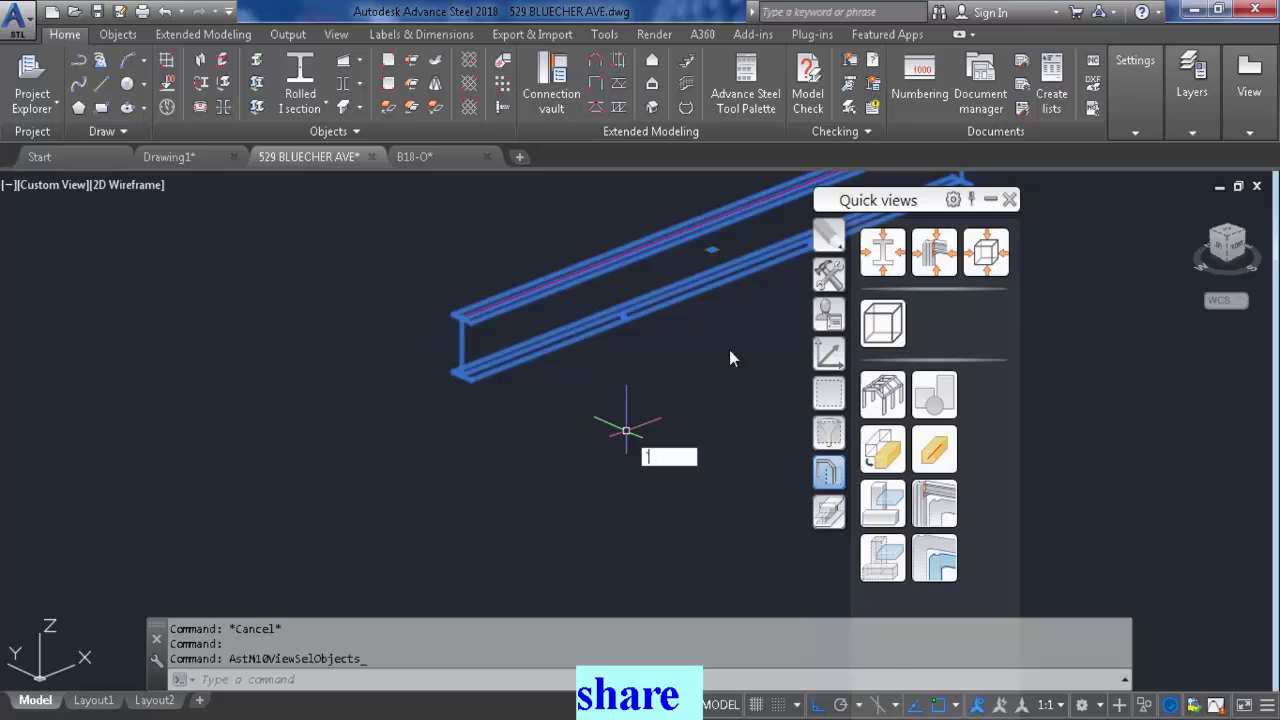
pyautogui.click(989, 200)
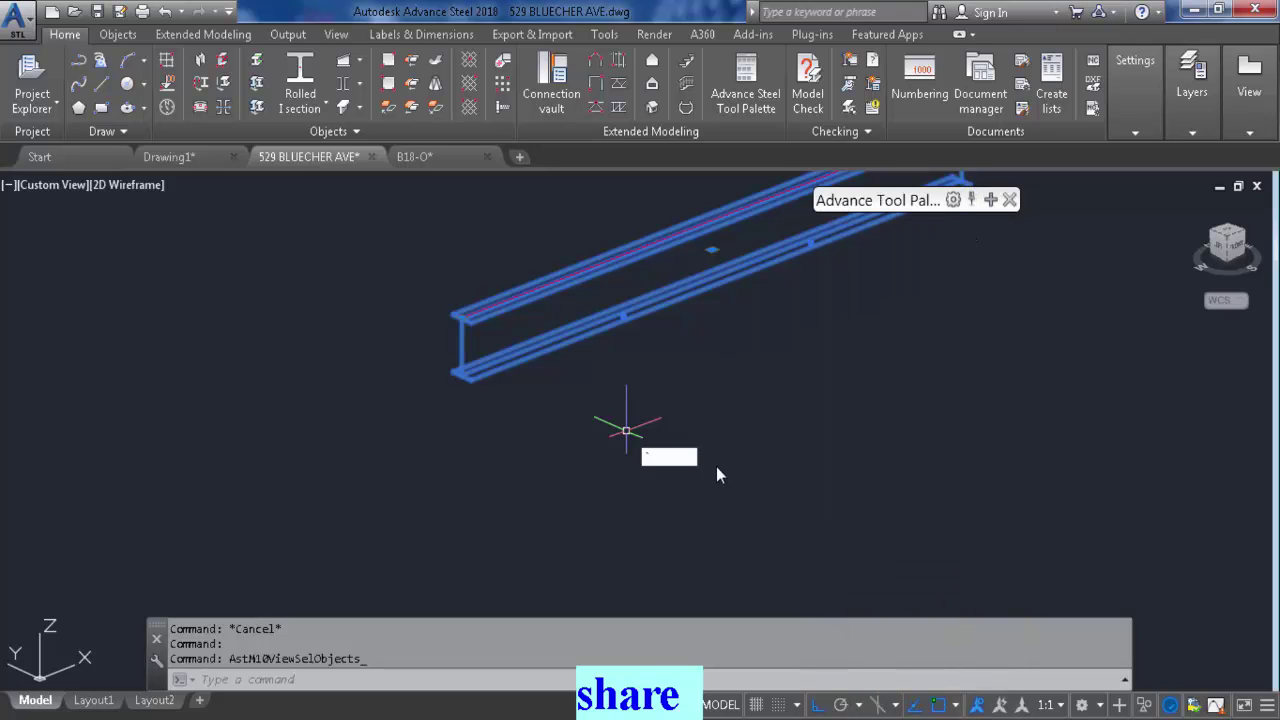
pyautogui.press('Escape')
pyautogui.press('Escape')
pyautogui.click(514, 434)
pyautogui.scroll(-2, 512, 440)
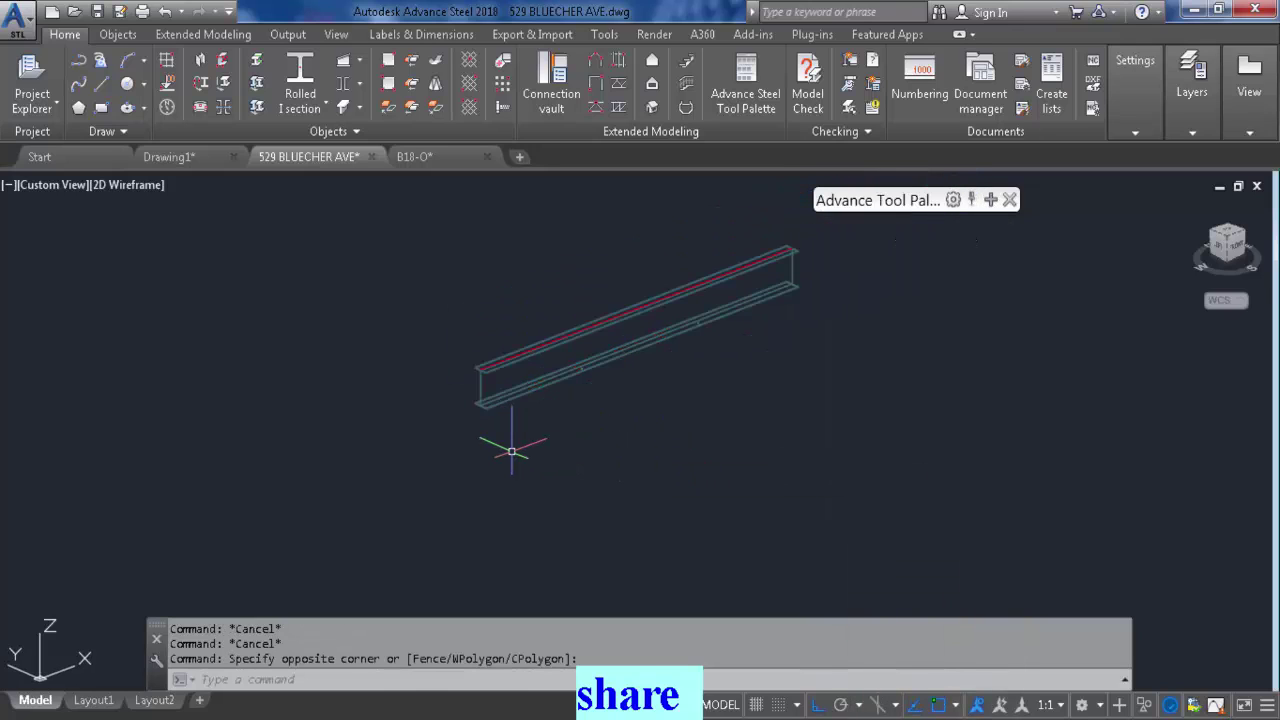
pyautogui.keyDown('shift'); pyautogui.moveTo(511, 452); pyautogui.dragTo(616, 365, button='middle'); pyautogui.keyUp('shift')
pyautogui.scroll(3, 543, 391)
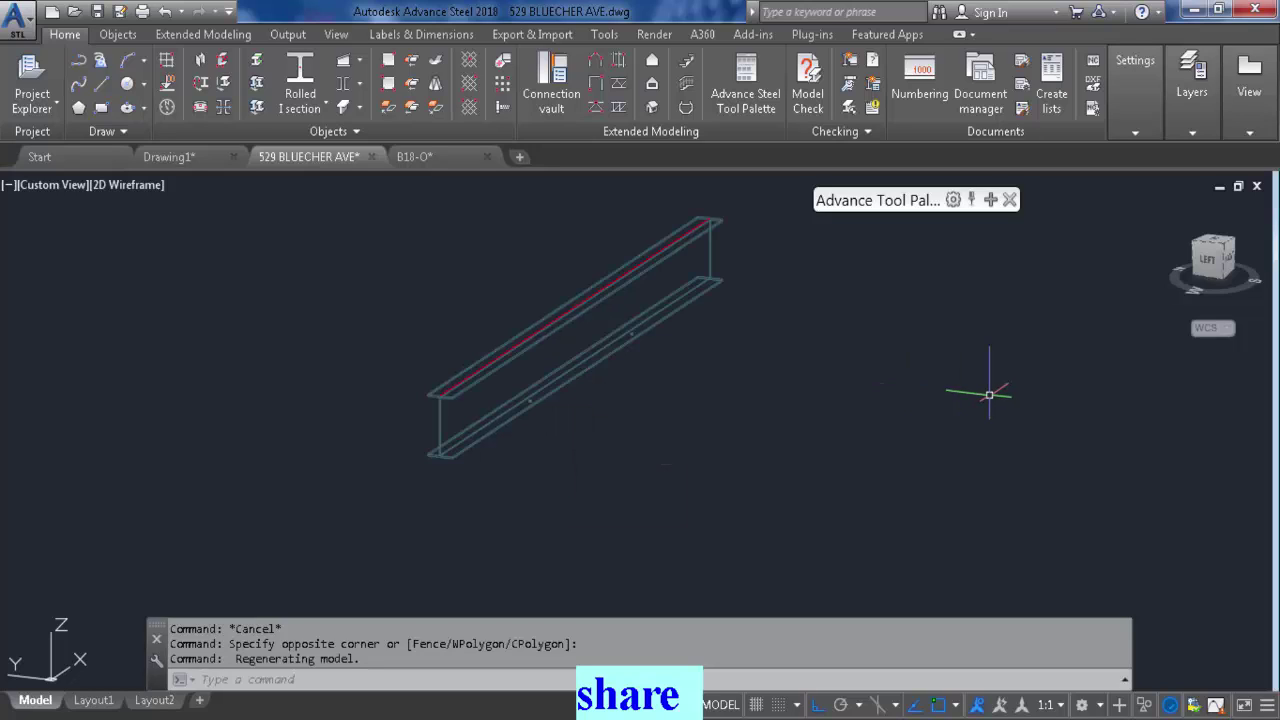
# Align the coordinate system to the current view with UCS > V
pyautogui.write('U')
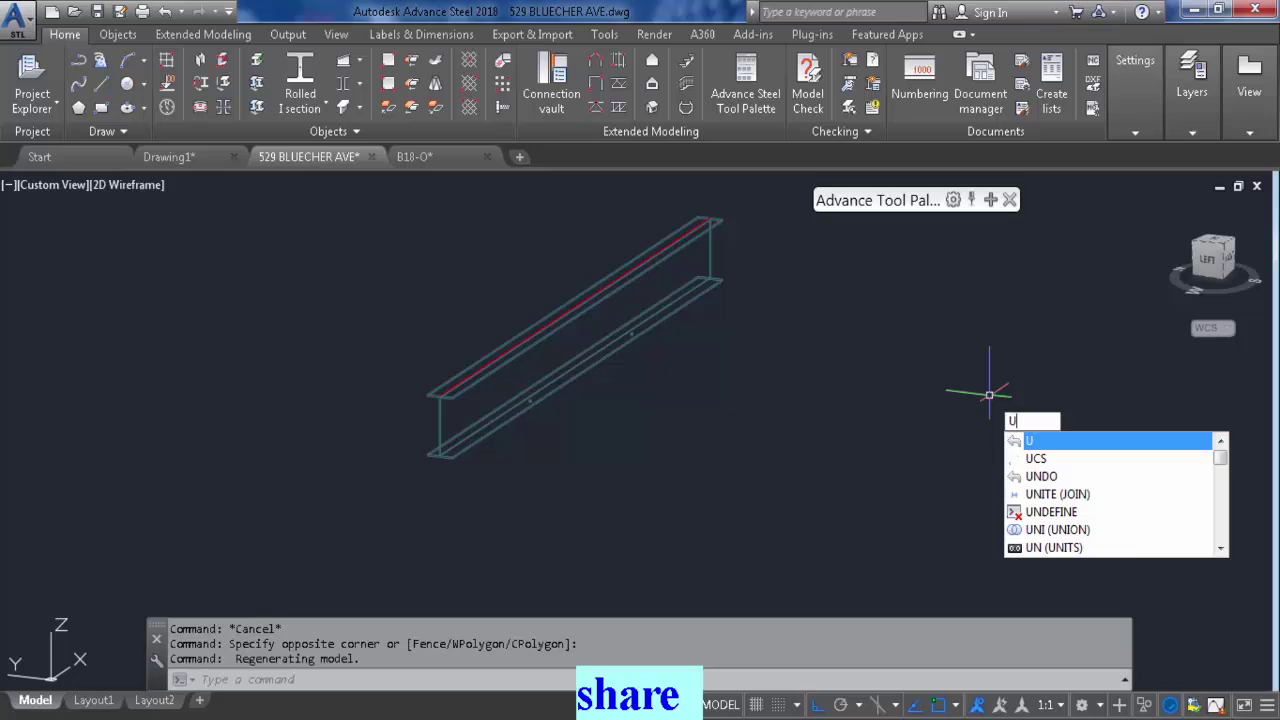
pyautogui.write('CS')
pyautogui.press('Return')
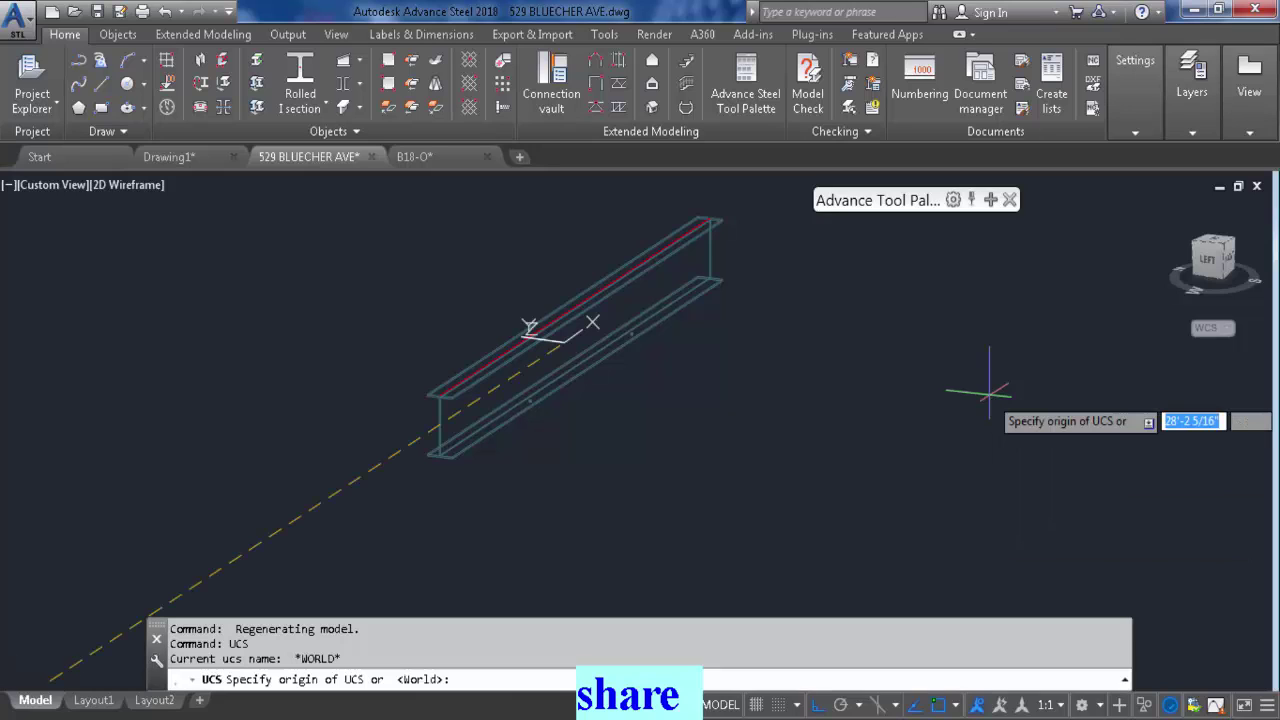
pyautogui.write('V')
pyautogui.press('Return')
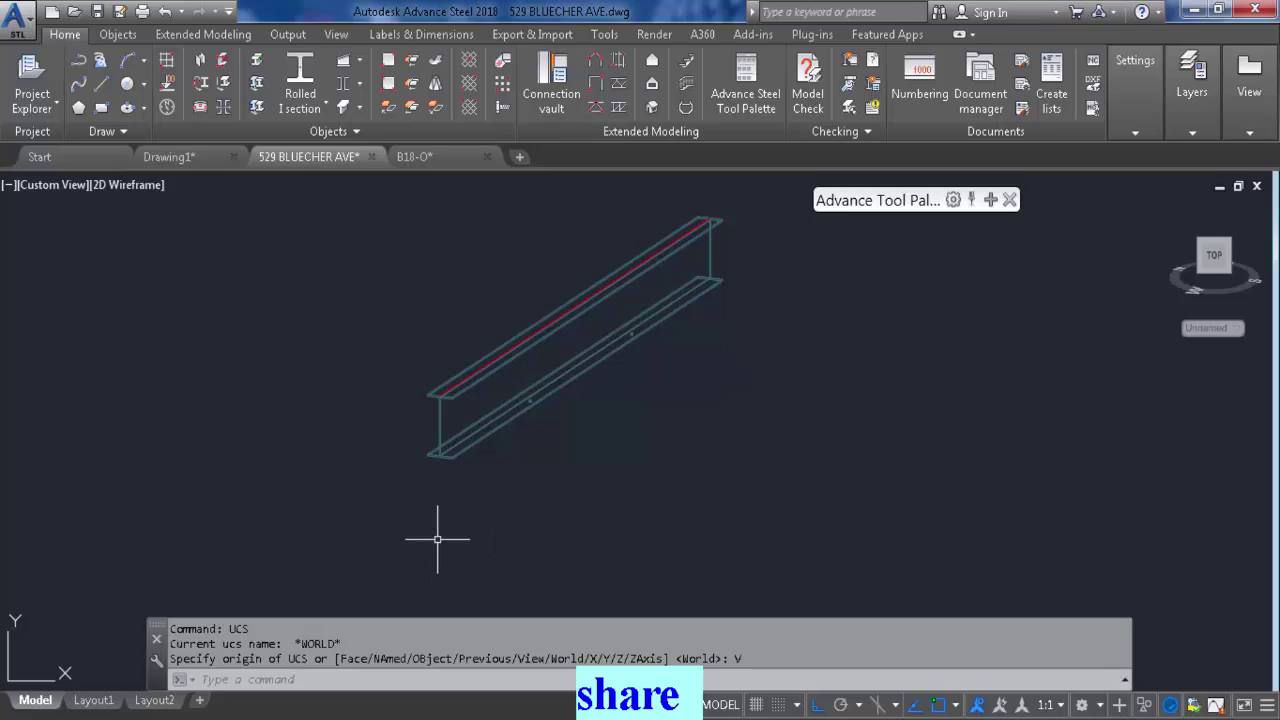
pyautogui.moveTo(631, 349); pyautogui.dragTo(594, 403, button='middle')
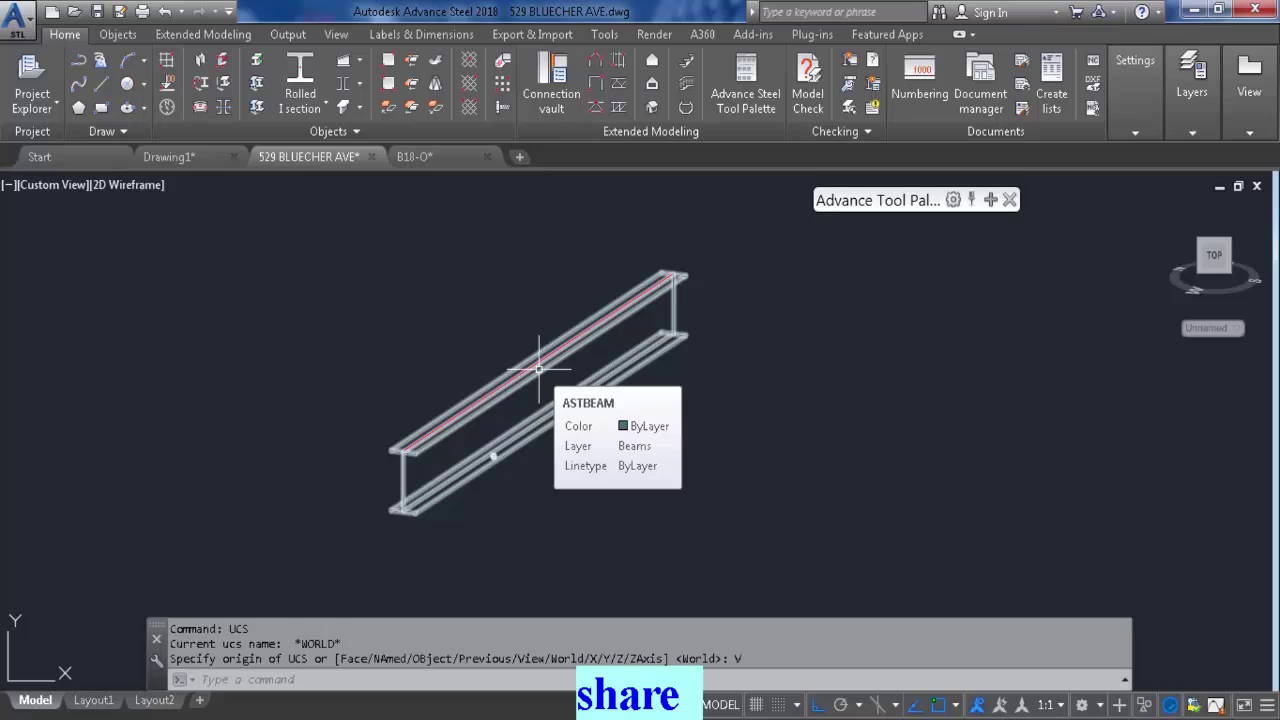
pyautogui.moveTo(533, 372)
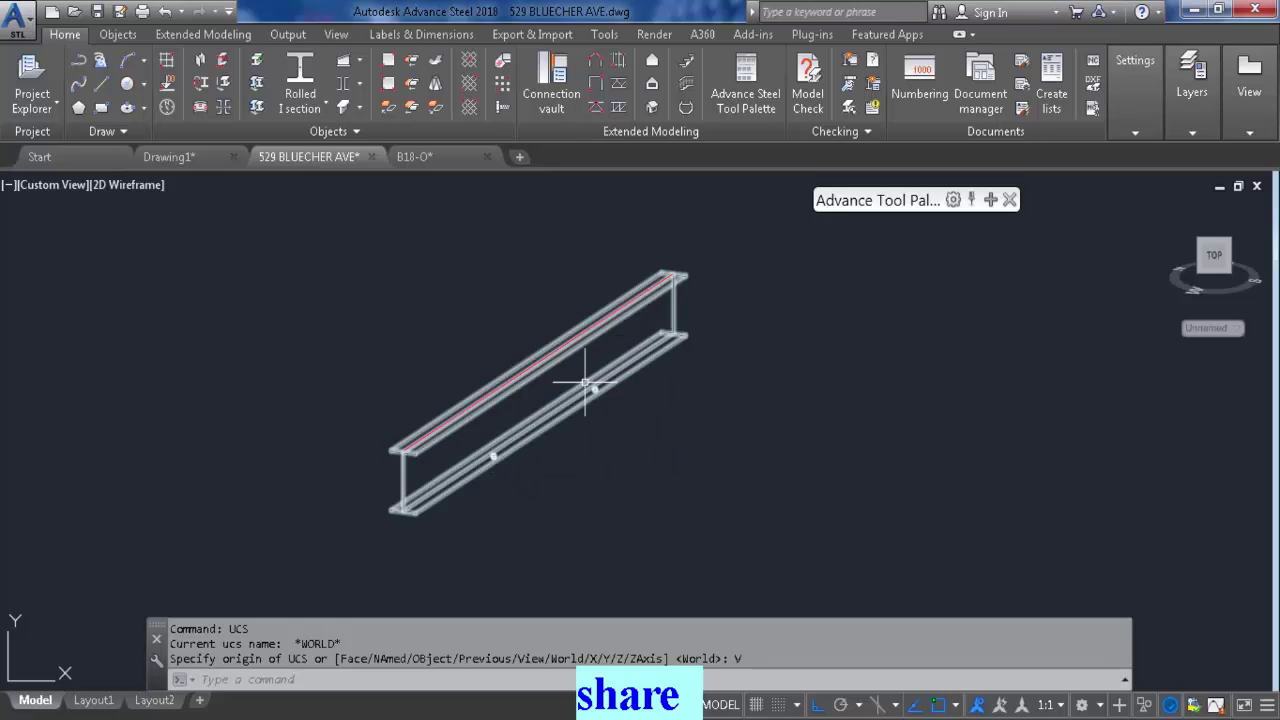
pyautogui.click(442, 155)
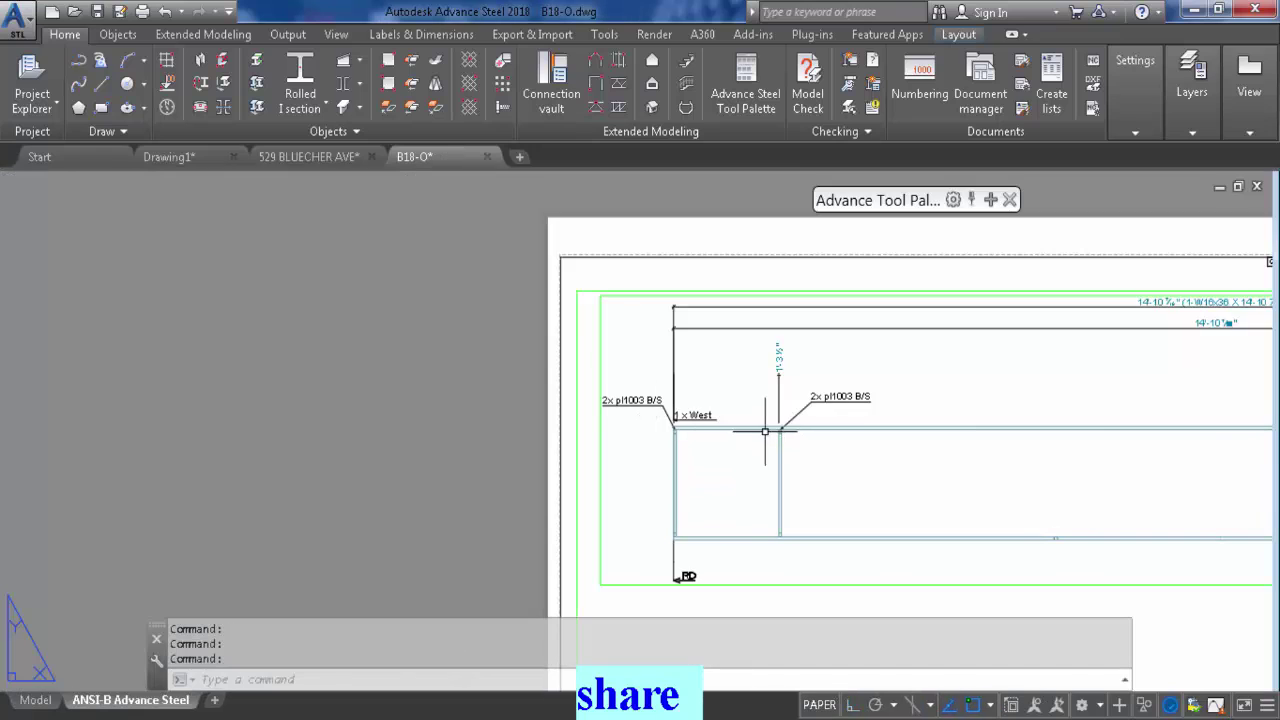
pyautogui.click(302, 163)
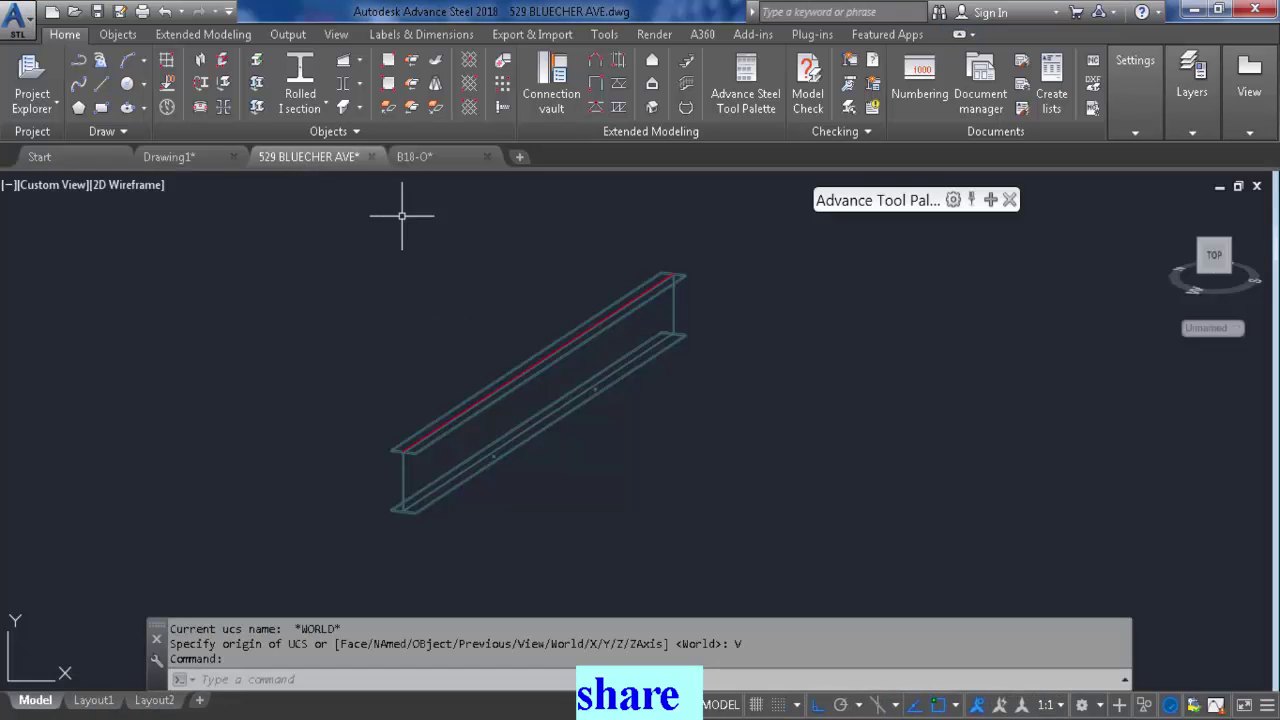
# Set the 1 - 3D View - Model - Labels drawing style's model objects selection to Selection set
pyautogui.click(287, 36)
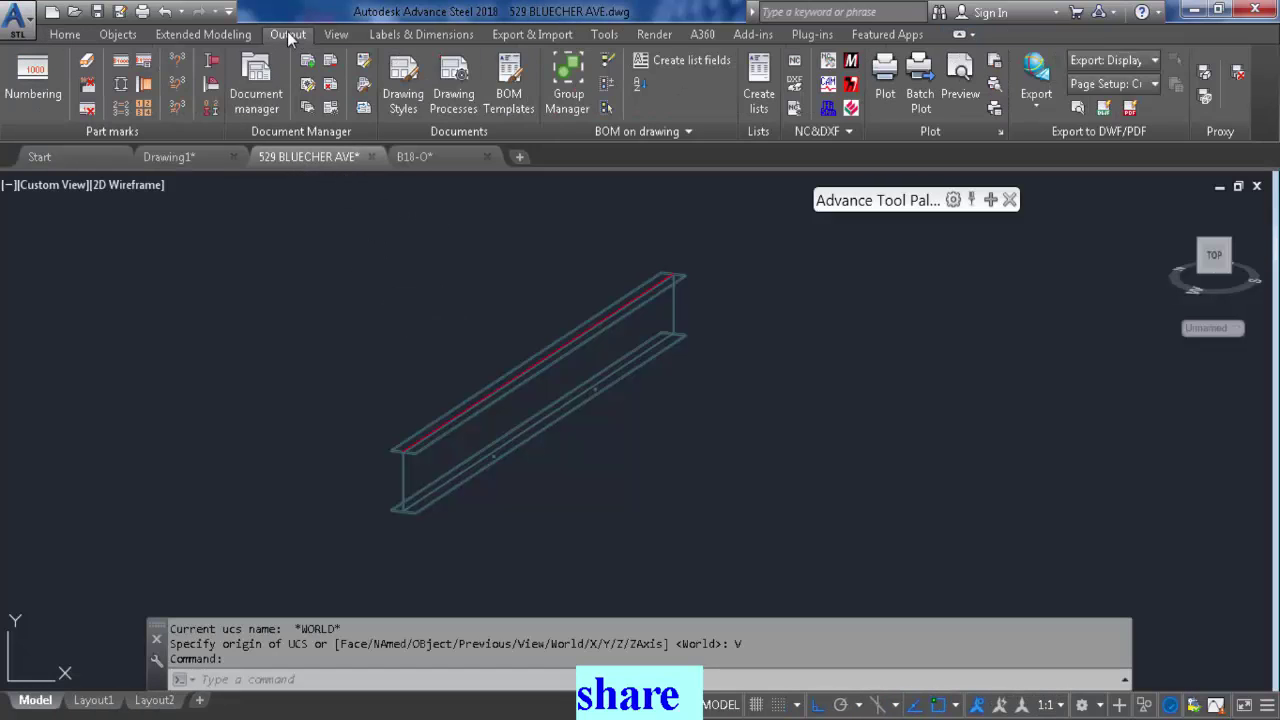
pyautogui.click(307, 86)
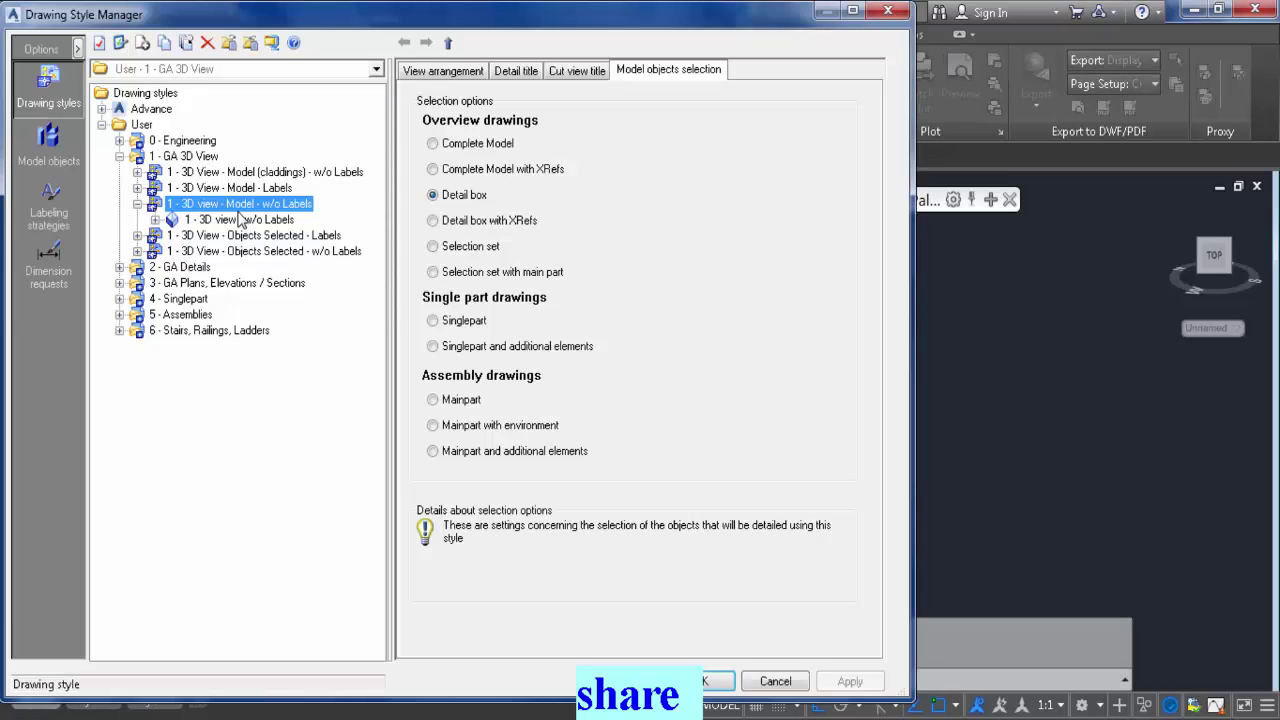
pyautogui.click(137, 204)
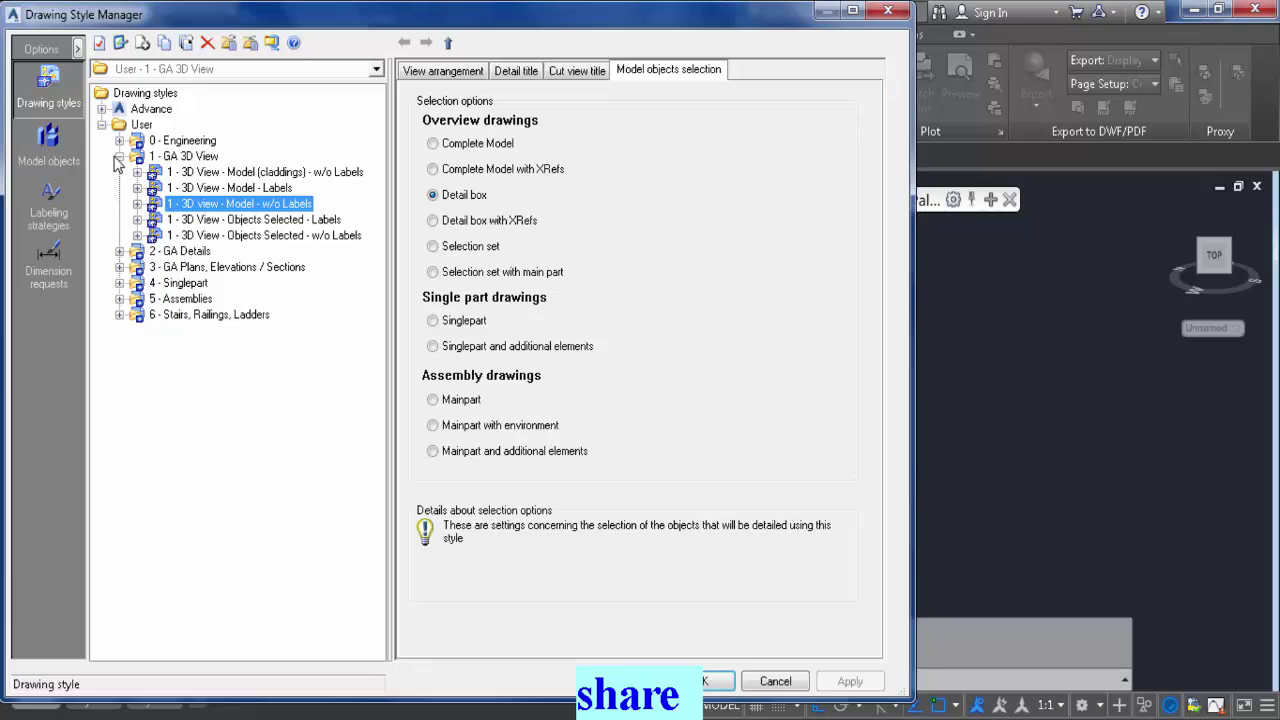
pyautogui.click(119, 157)
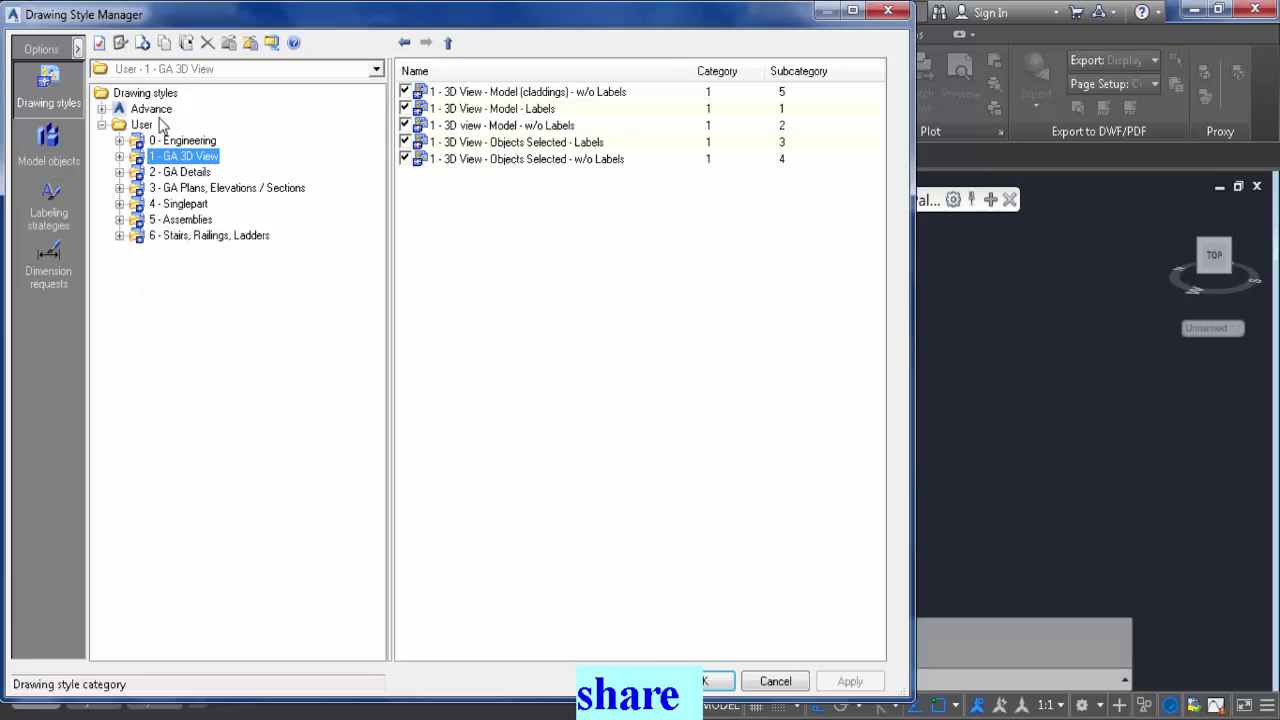
pyautogui.click(119, 157)
pyautogui.click(243, 188)
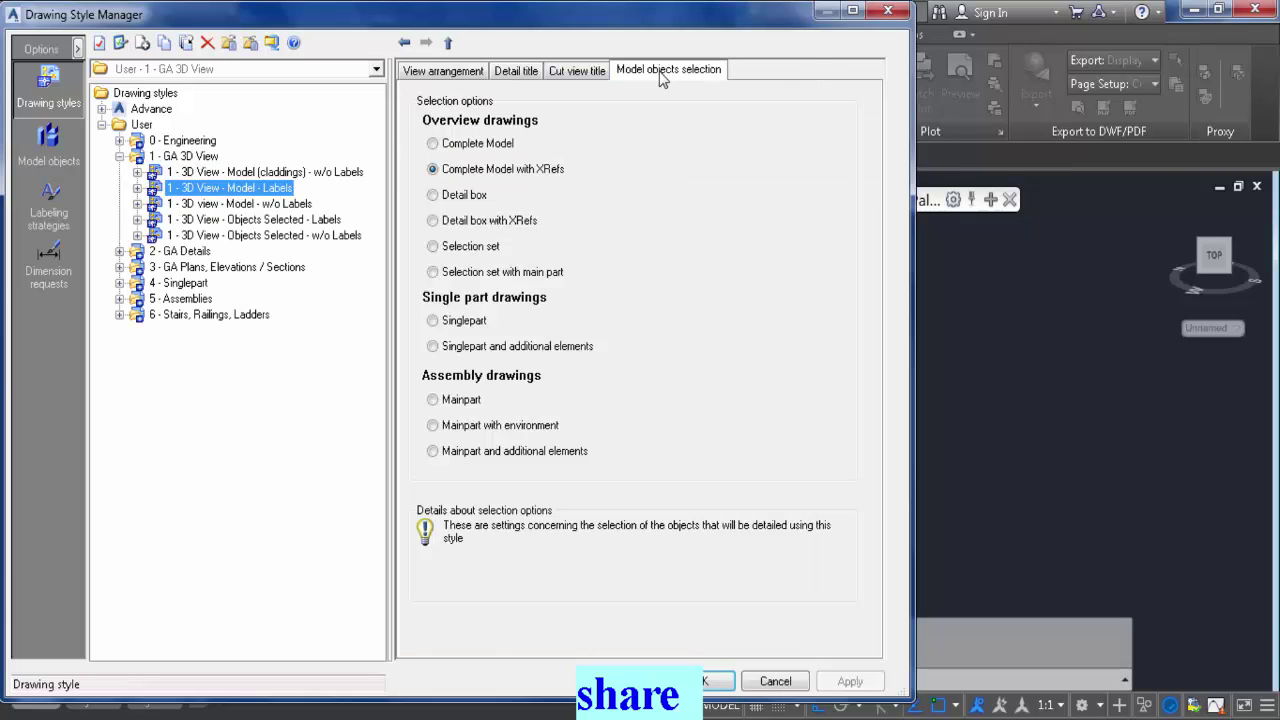
pyautogui.click(660, 75)
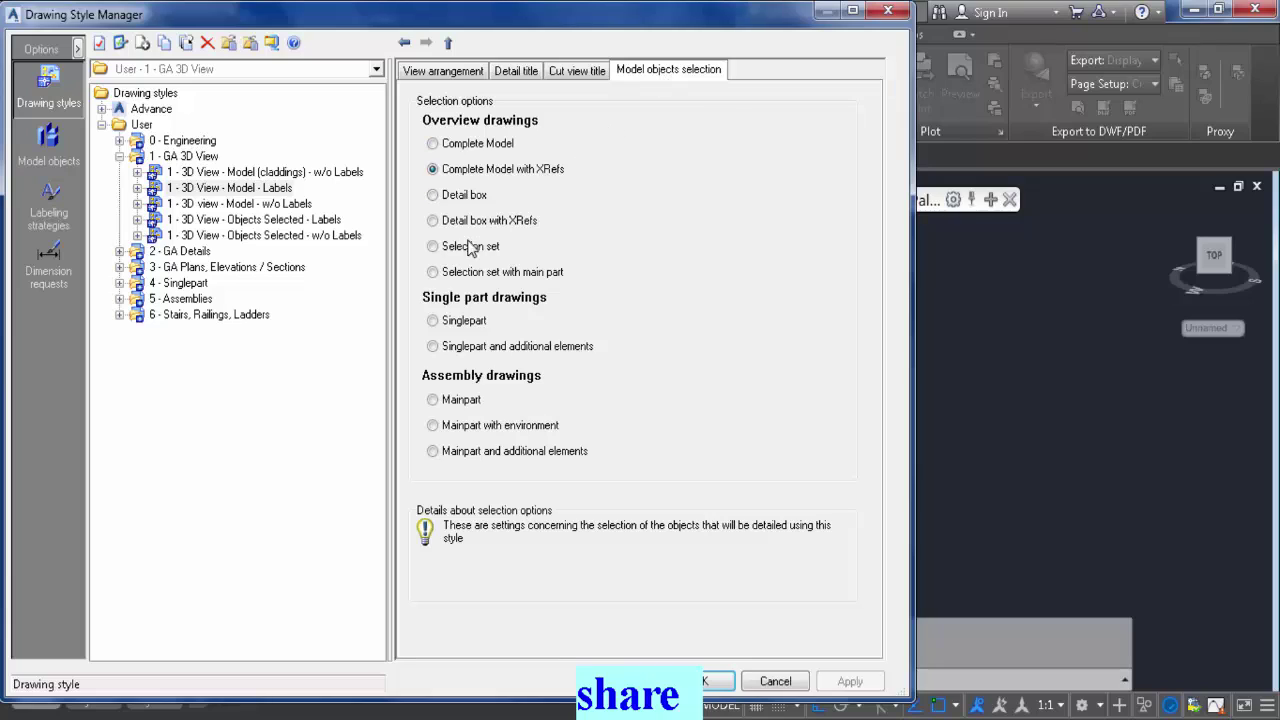
pyautogui.click(433, 247)
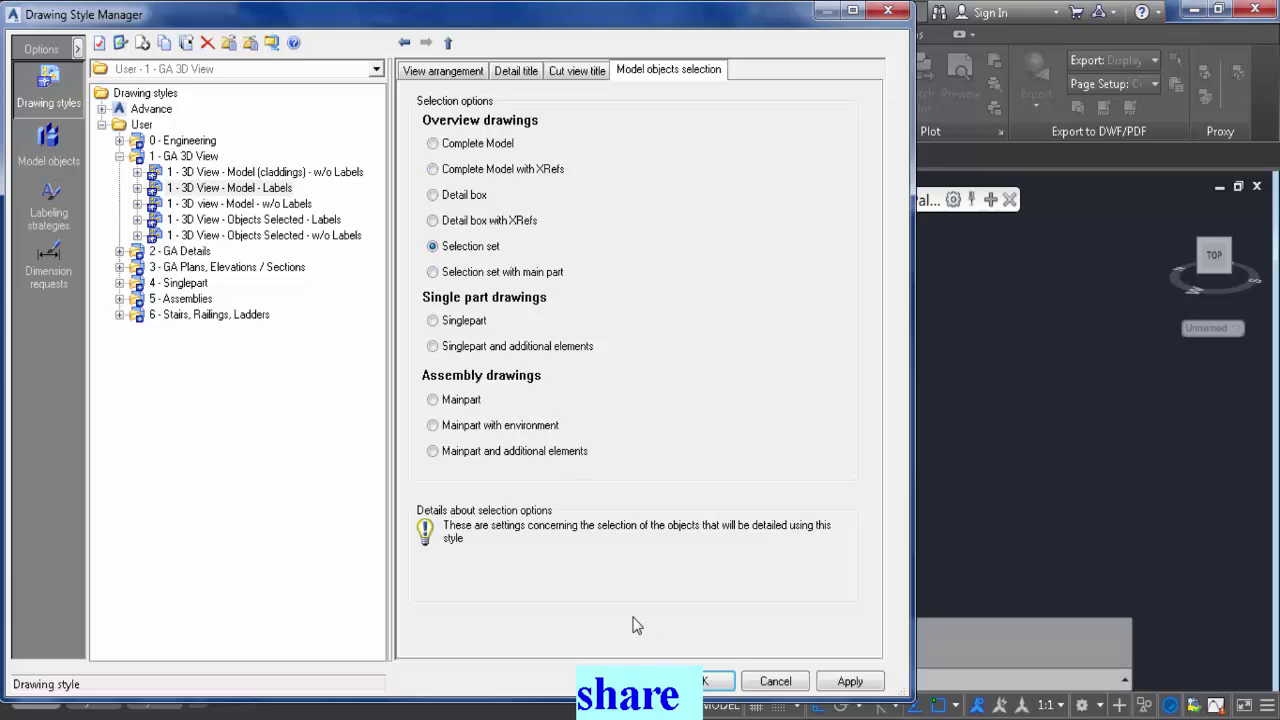
# Confirm the style change and pick the beam as the detail's model object
pyautogui.click(706, 681)
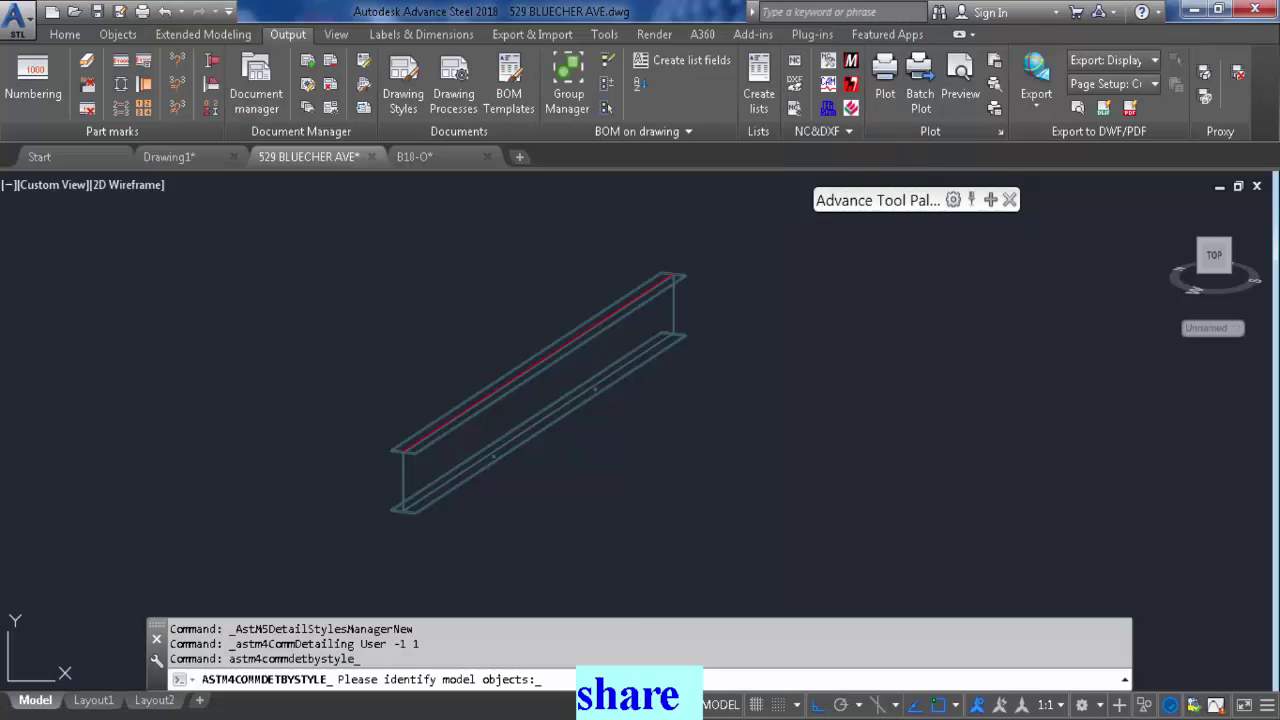
pyautogui.click(561, 418)
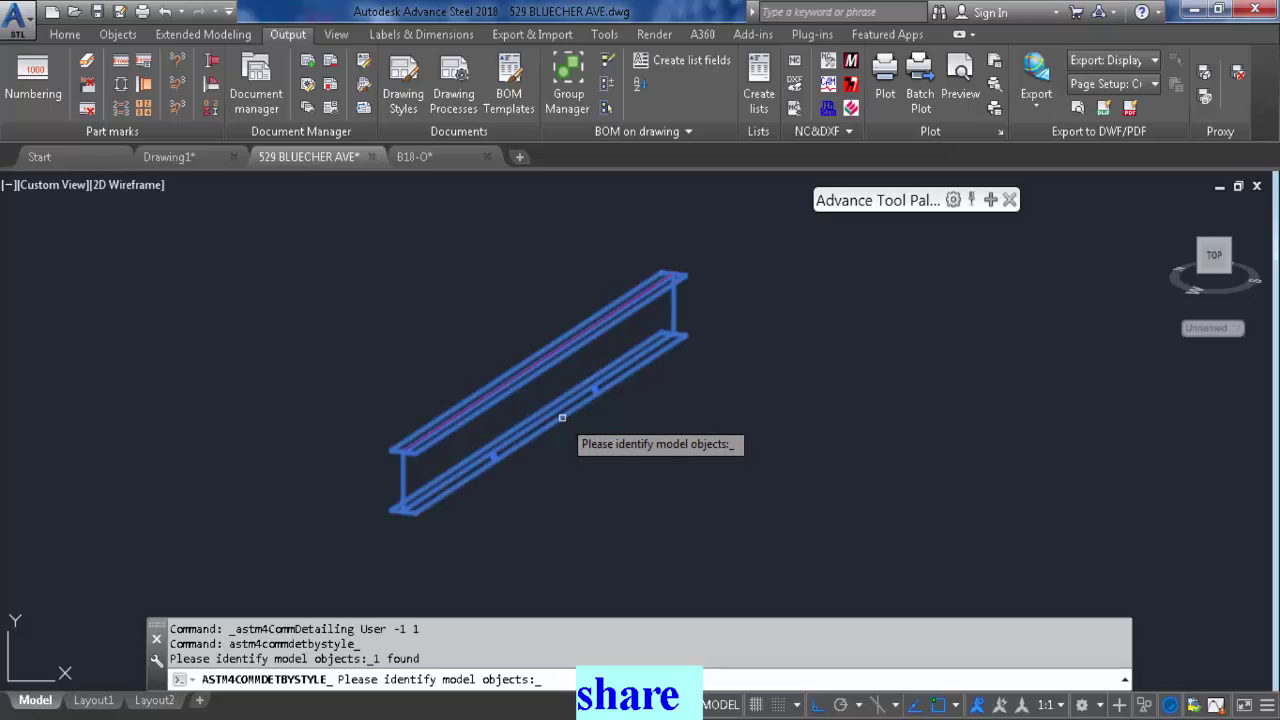
pyautogui.press('Return')
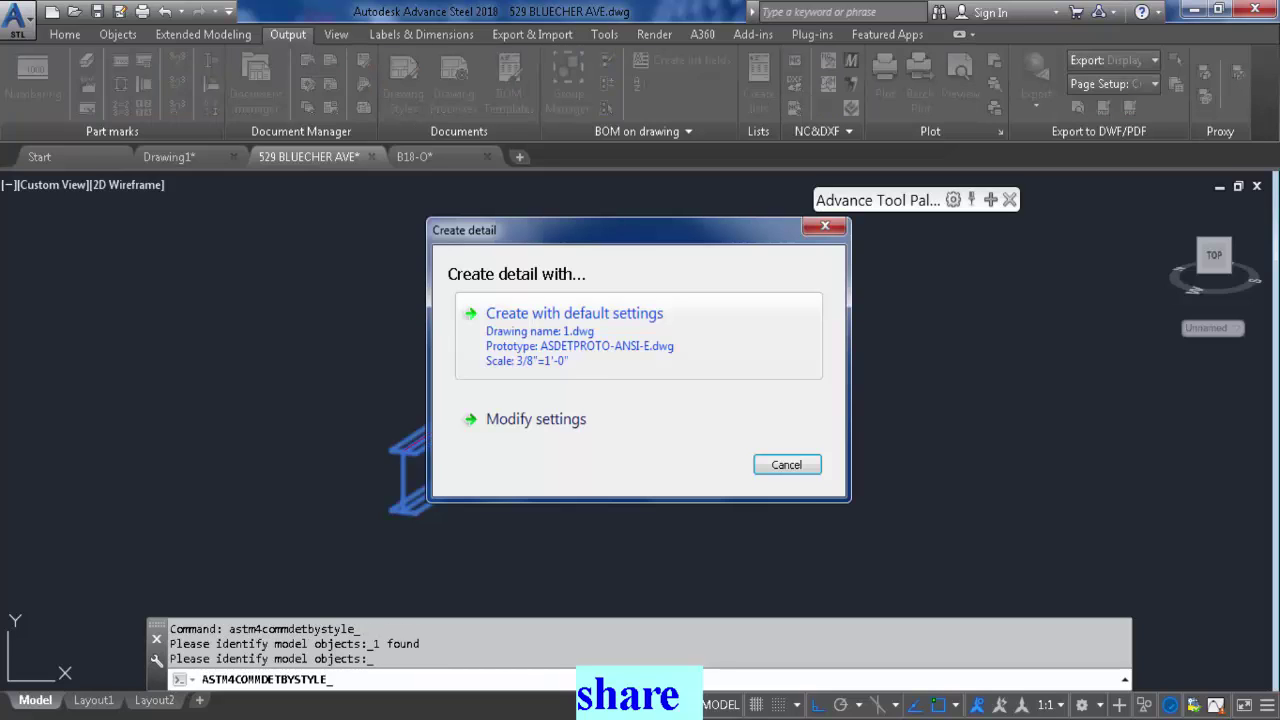
# Choose existing drawing B18-O.dwg as the detail's destination and continue to drawing styles
pyautogui.click(538, 418)
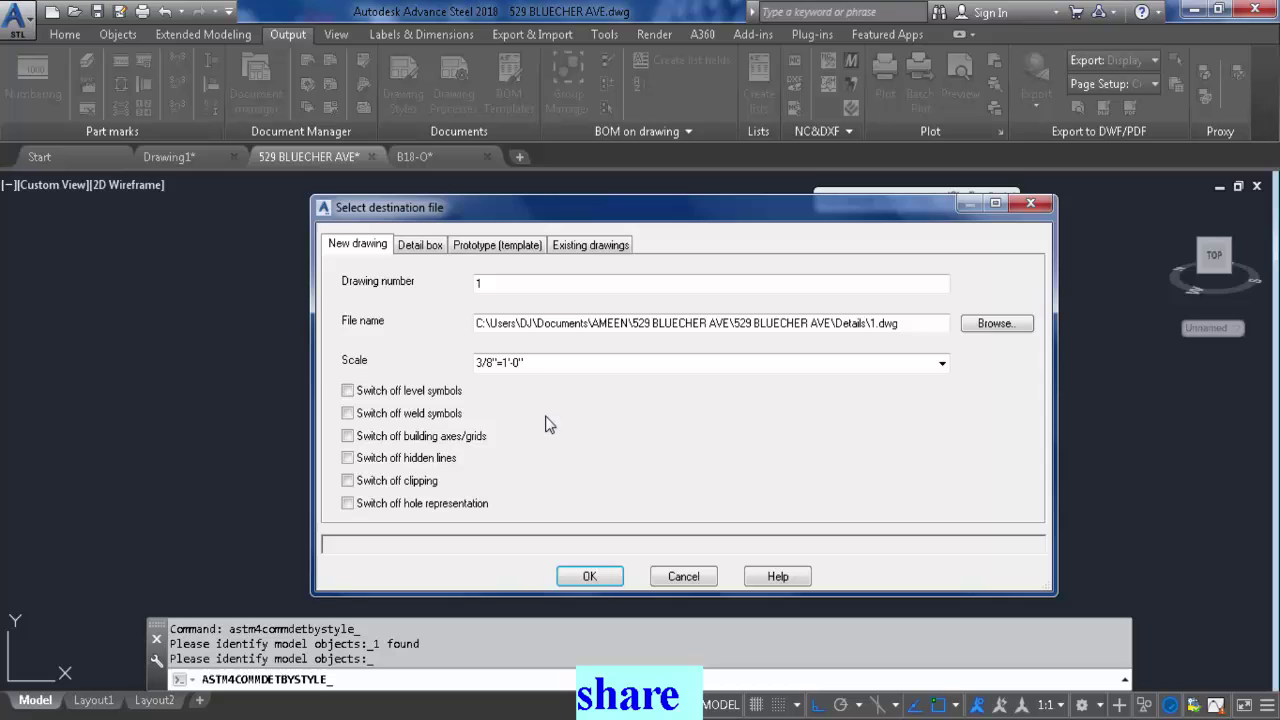
pyautogui.doubleClick(621, 209)
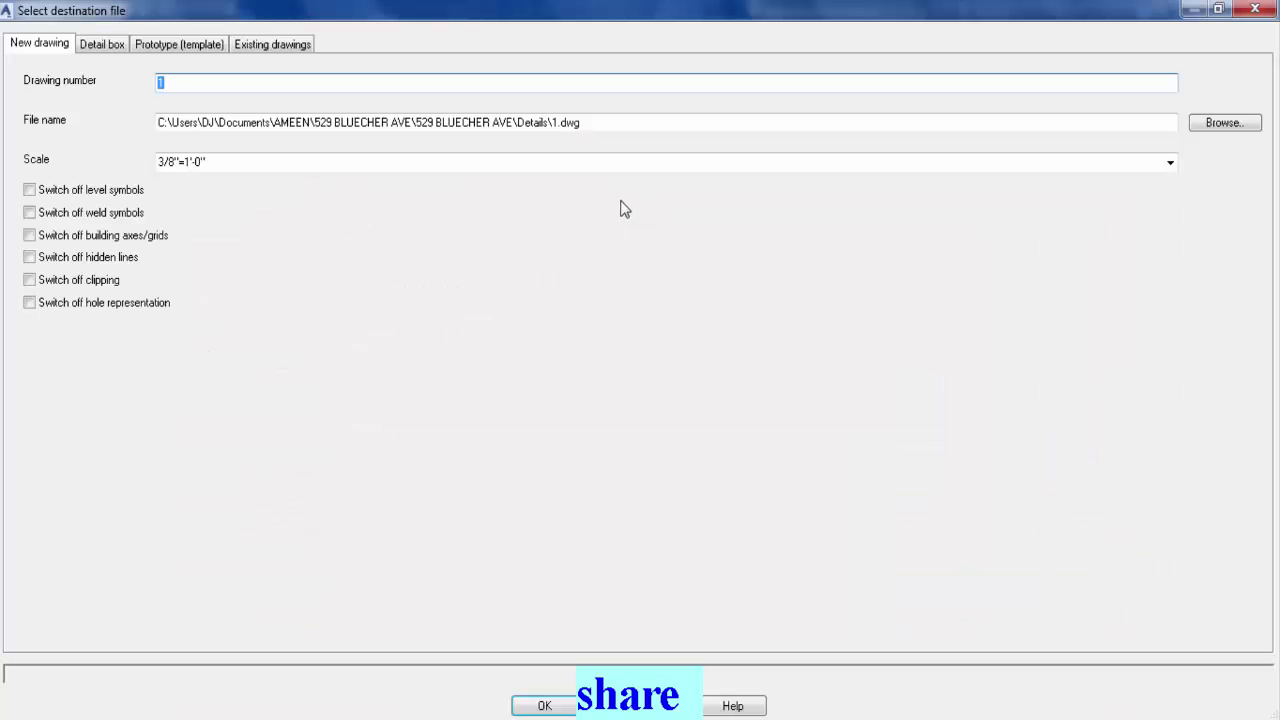
pyautogui.click(1218, 9)
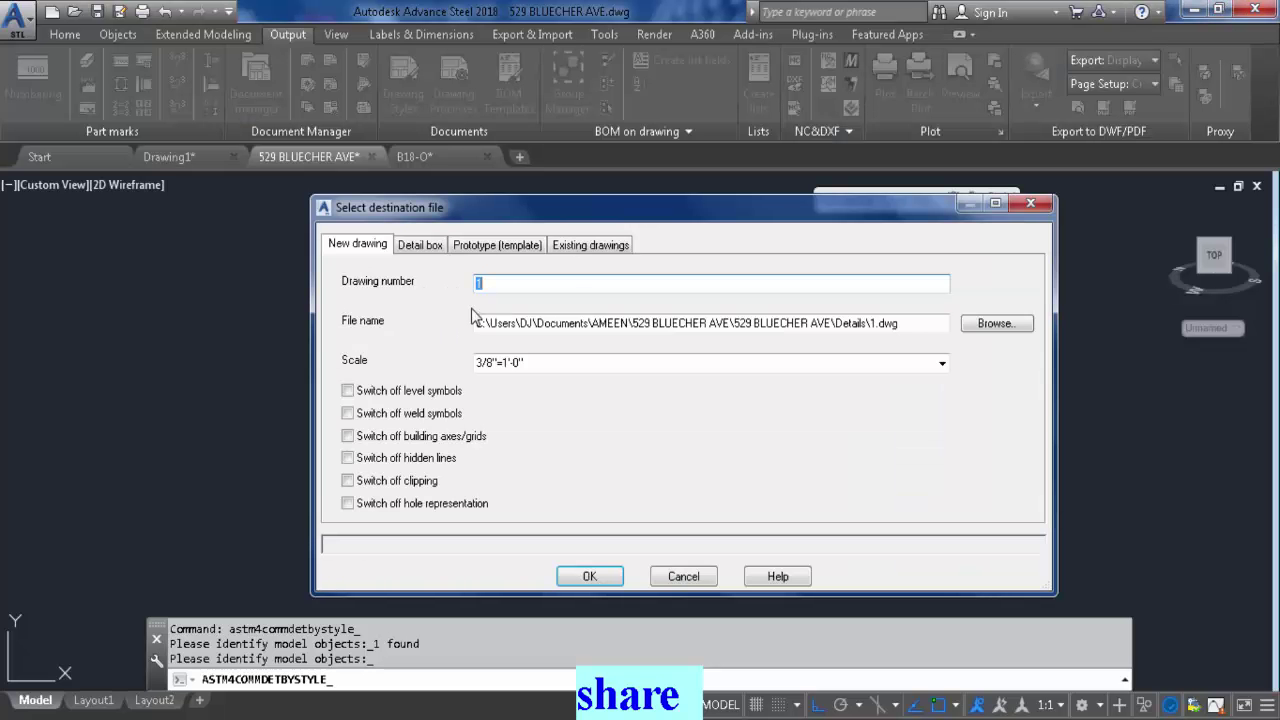
pyautogui.click(596, 246)
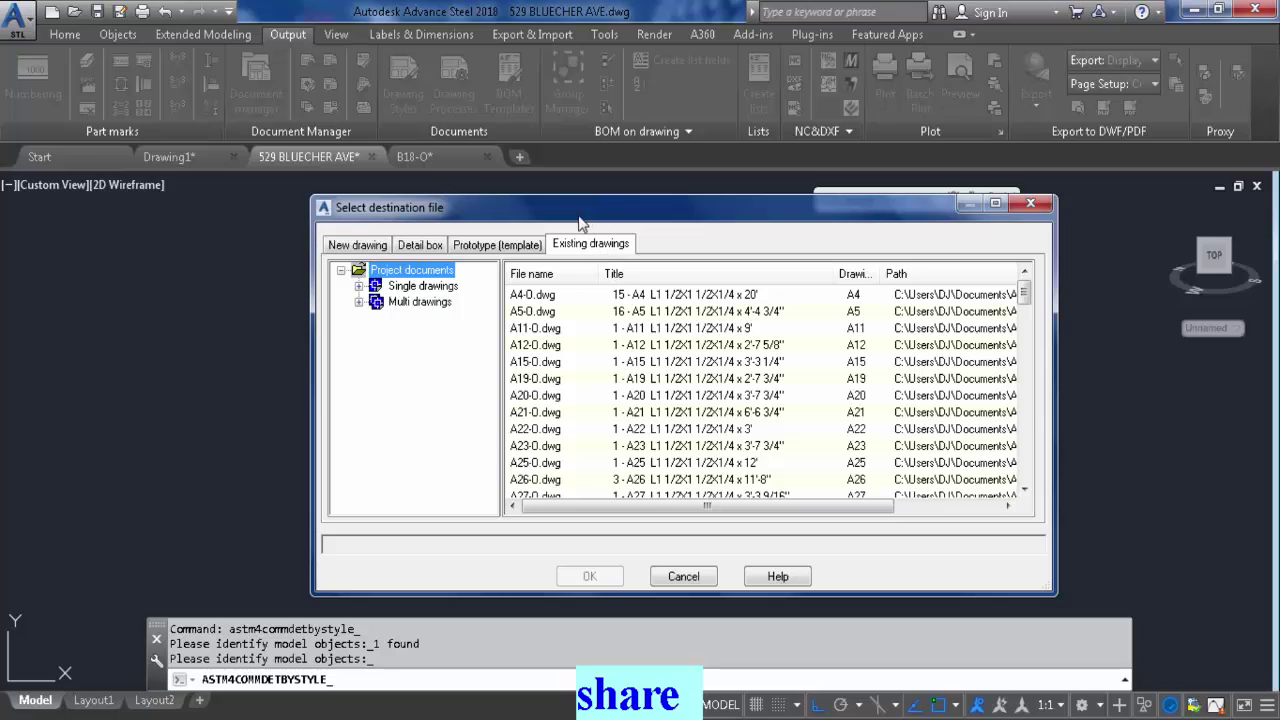
pyautogui.moveTo(580, 222); pyautogui.dragTo(517, 215)
pyautogui.click(505, 355)
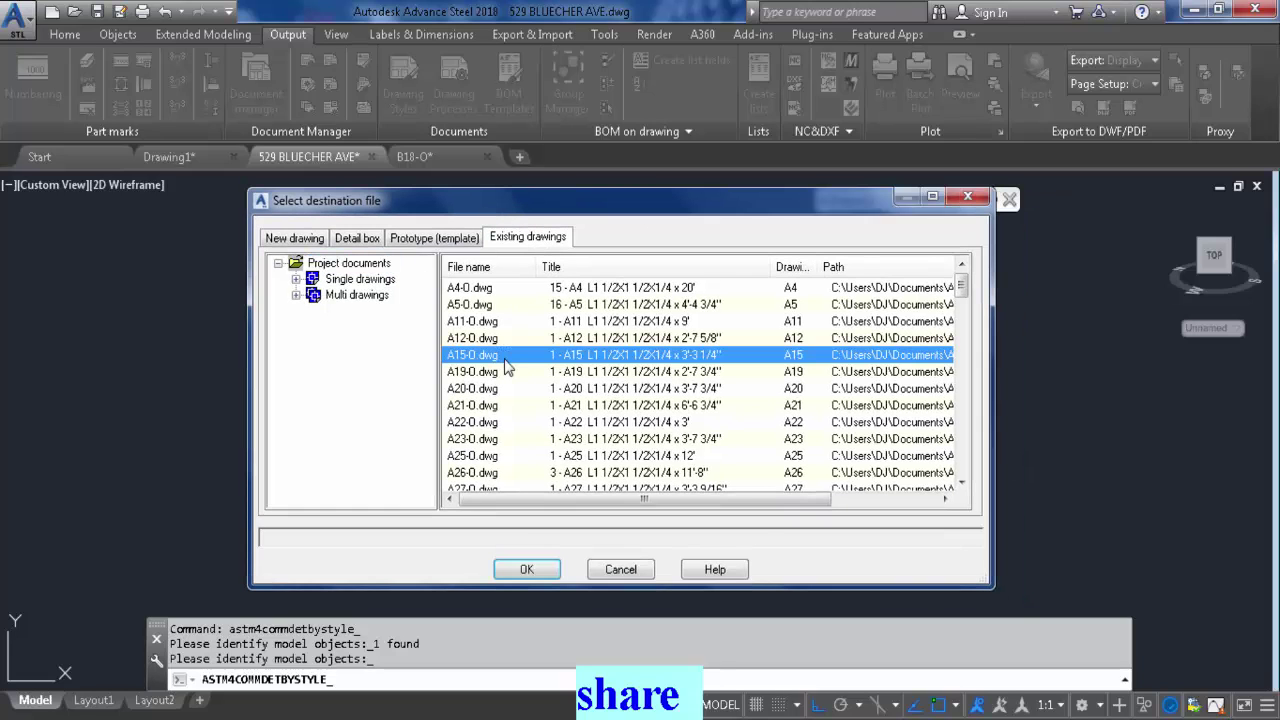
pyautogui.press('b')
pyautogui.press('Down')
pyautogui.press('Down')
pyautogui.press('Down')
pyautogui.press('Down')
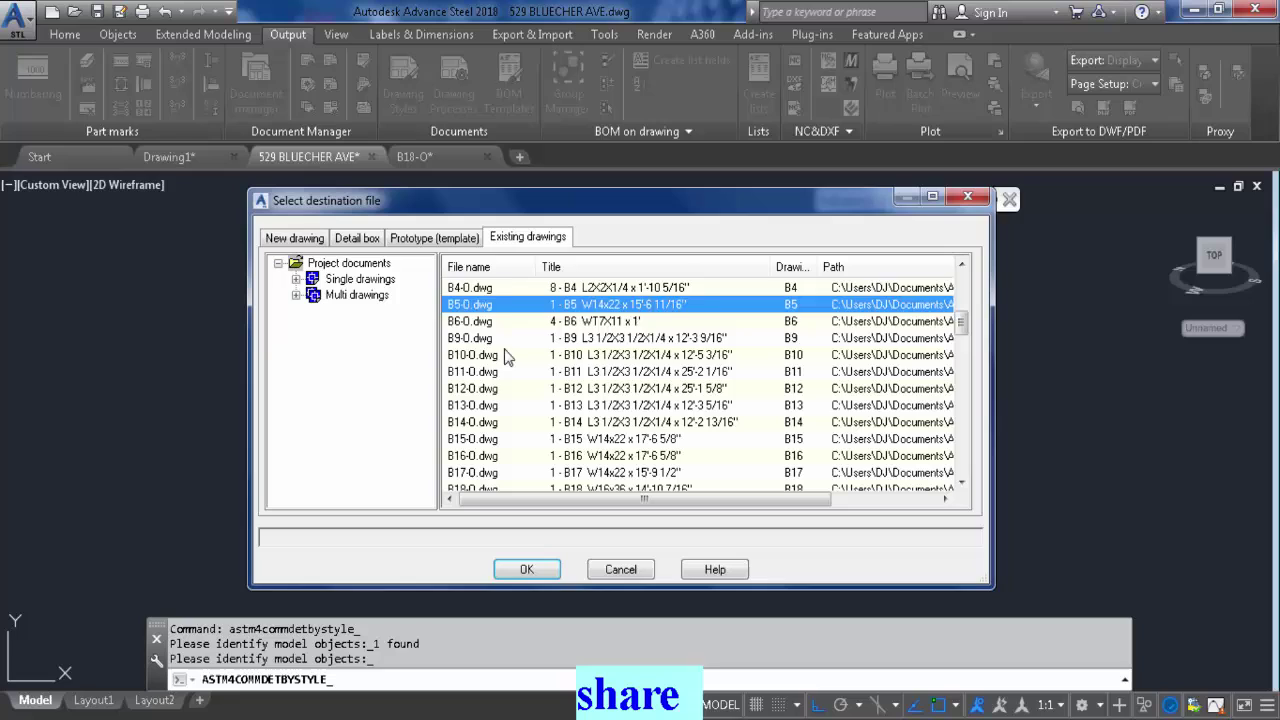
pyautogui.click(470, 489)
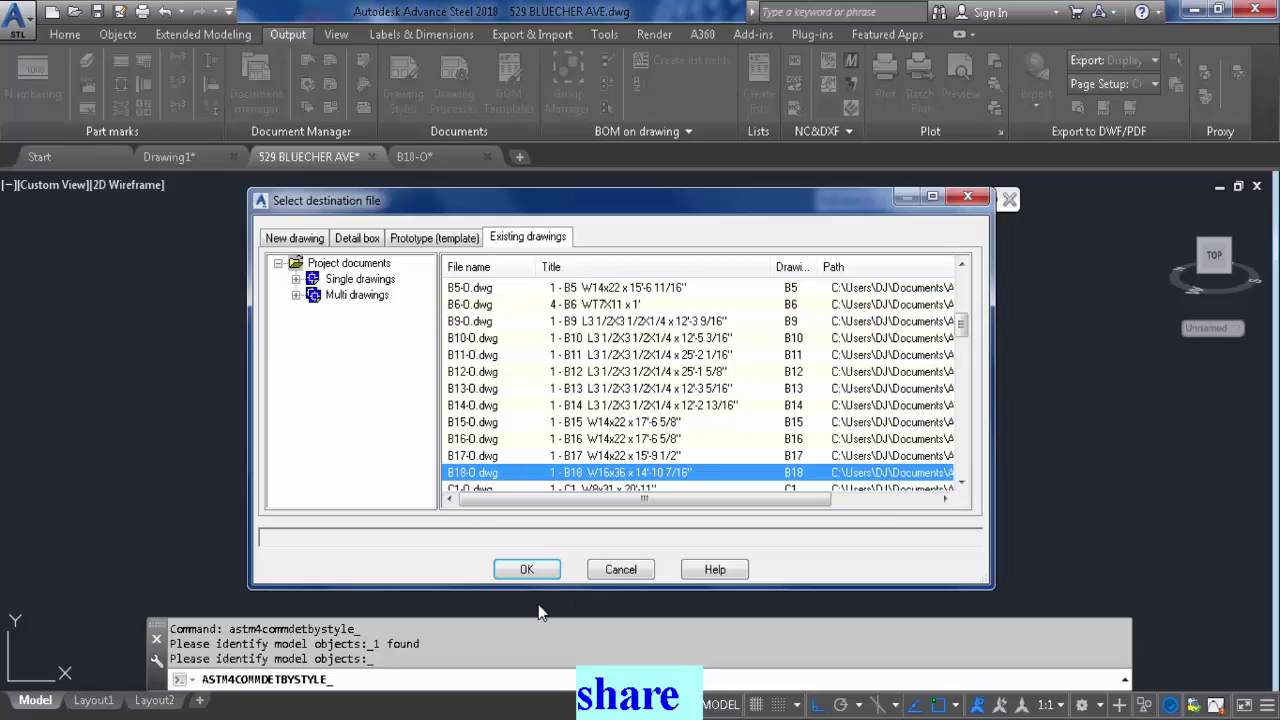
pyautogui.click(524, 572)
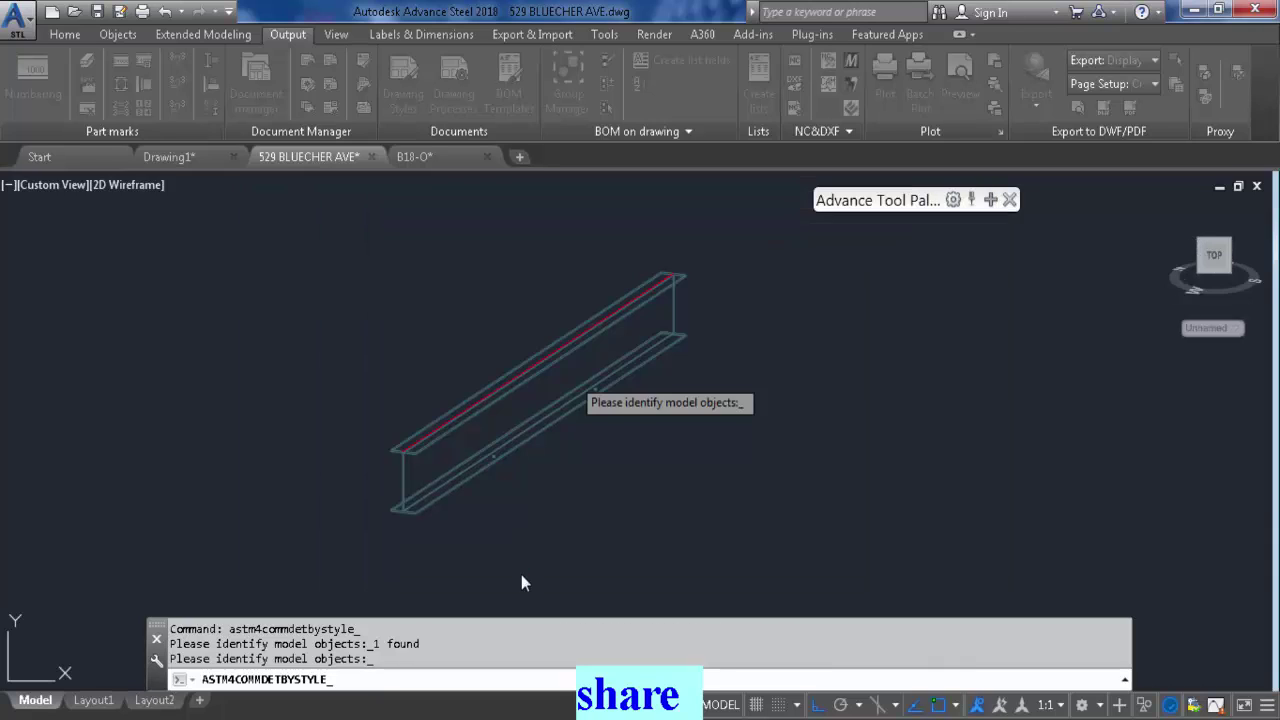
pyautogui.press('Return')
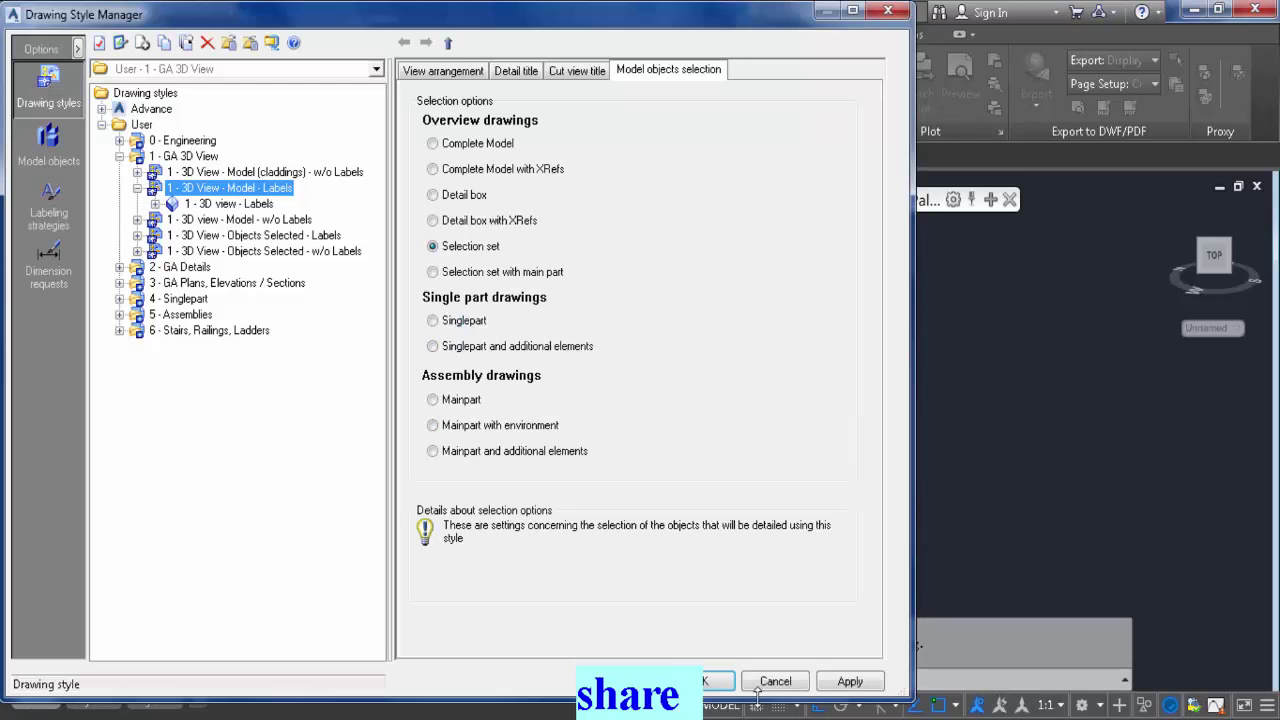
# Accept the drawing style to create the detail and switch to the B18-O drawing
pyautogui.click(718, 681)
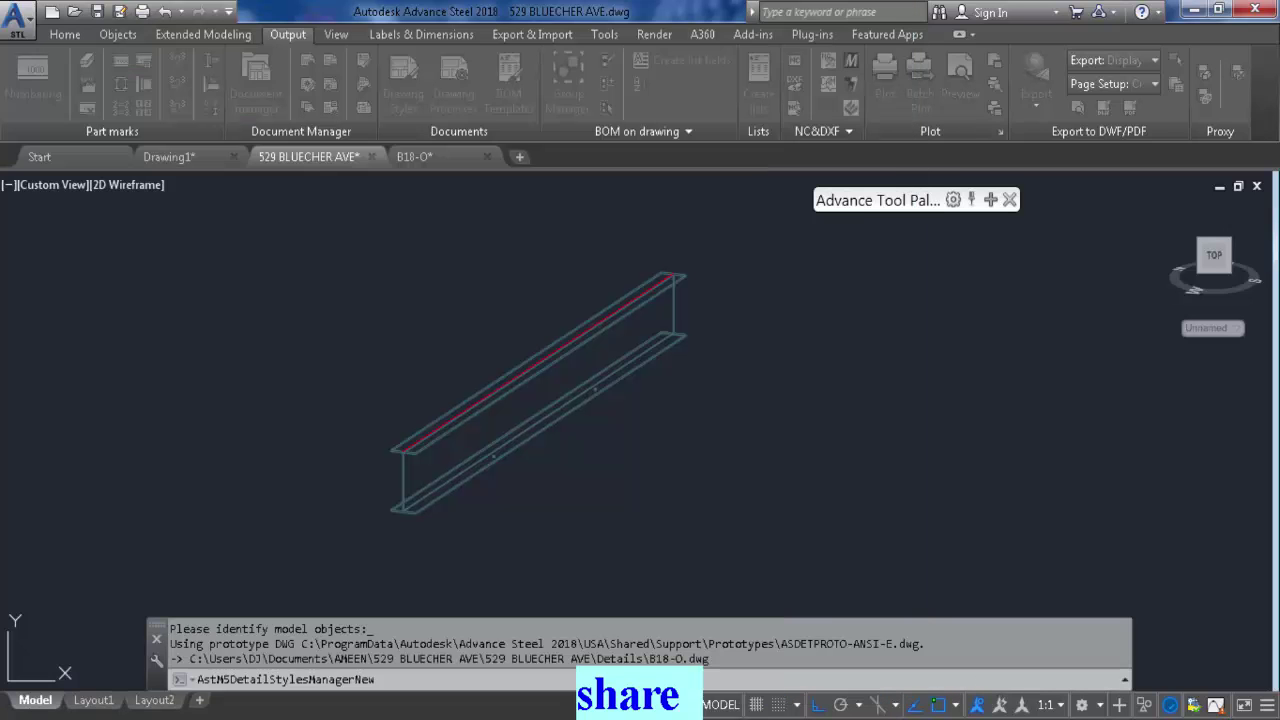
pyautogui.click(450, 157)
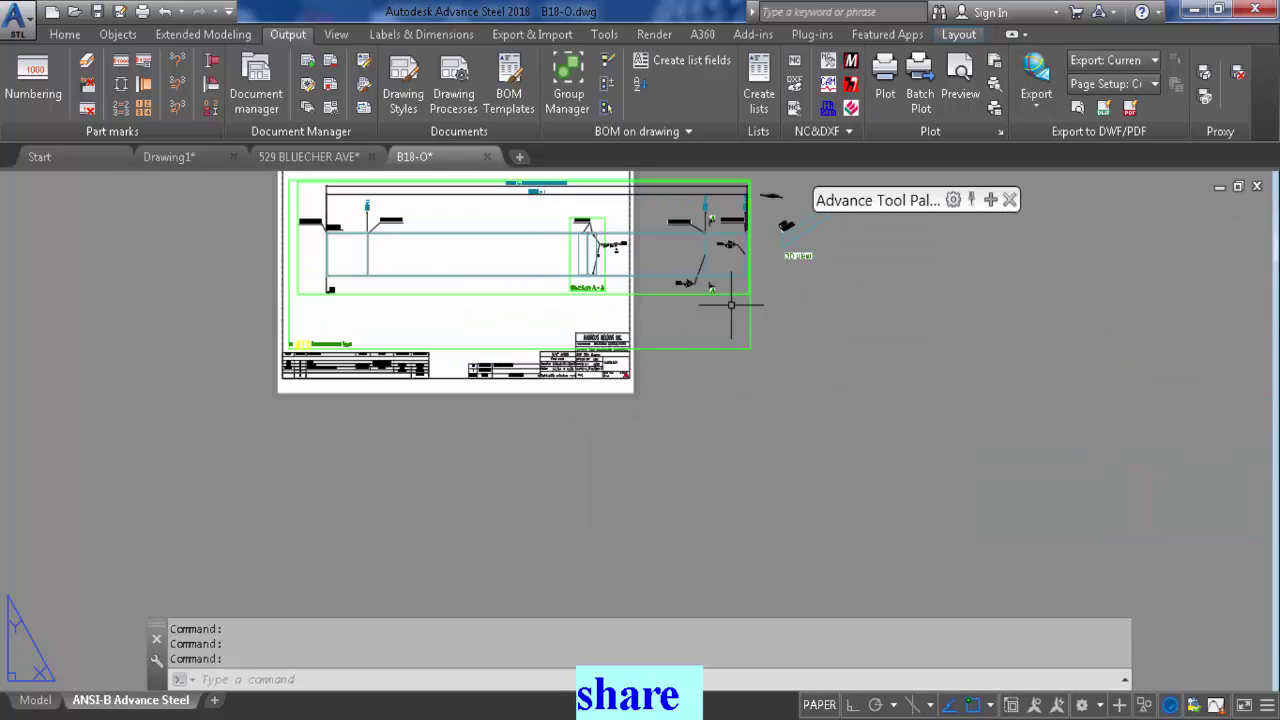
pyautogui.scroll(4, 786, 257)
pyautogui.scroll(-3, 757, 329)
pyautogui.scroll(2, 764, 289)
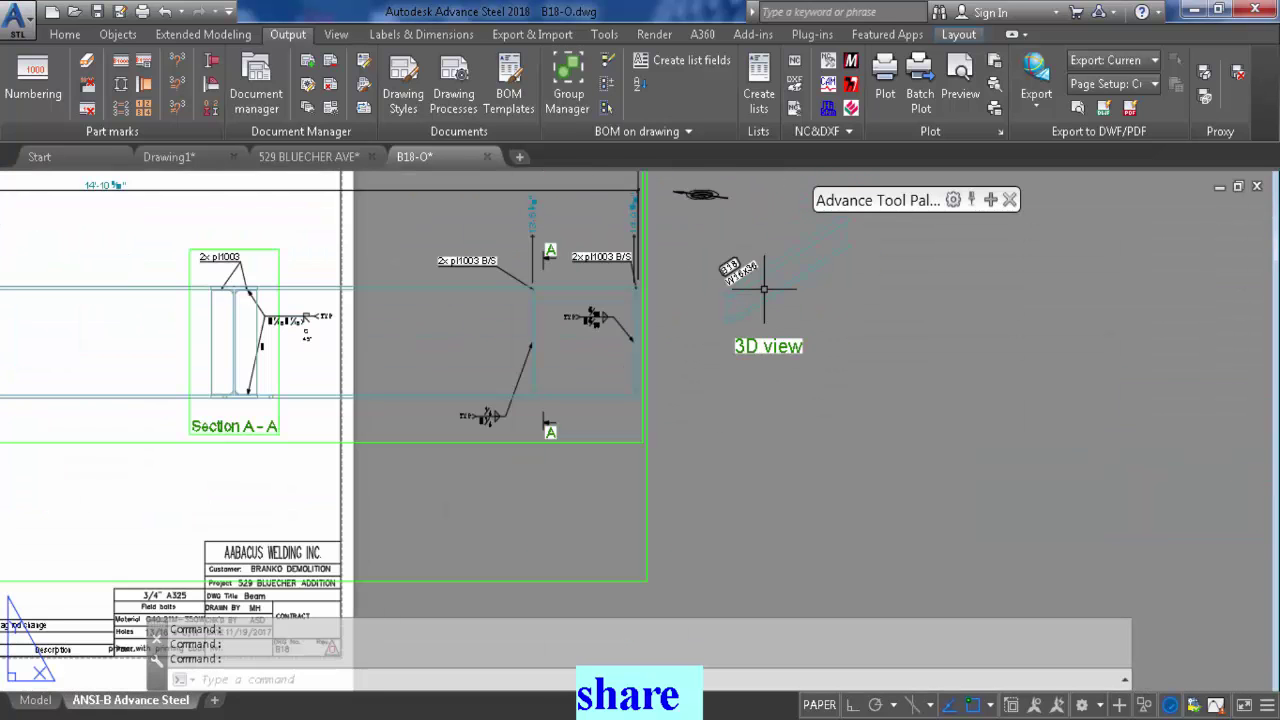
pyautogui.scroll(5, 764, 289)
# Move the labelled 3D beam view with M to just above the parts table
pyautogui.click(712, 271)
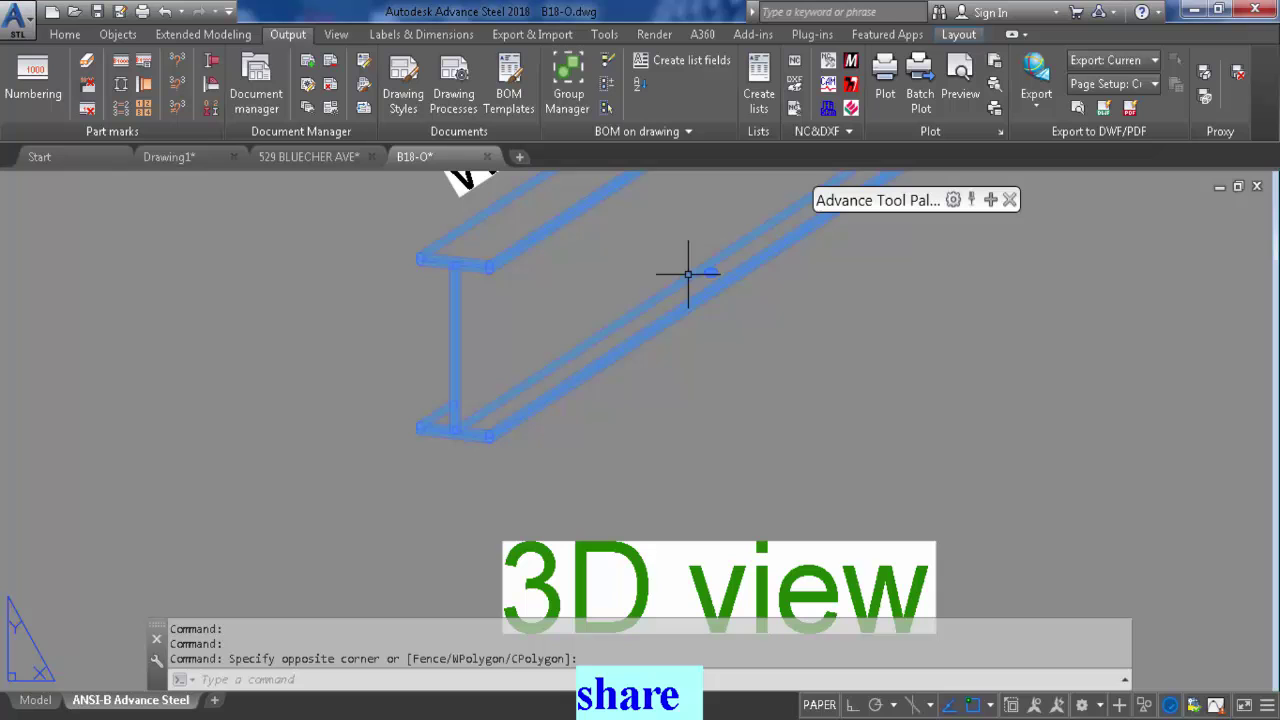
pyautogui.write('m')
pyautogui.press('Return')
pyautogui.click(709, 284)
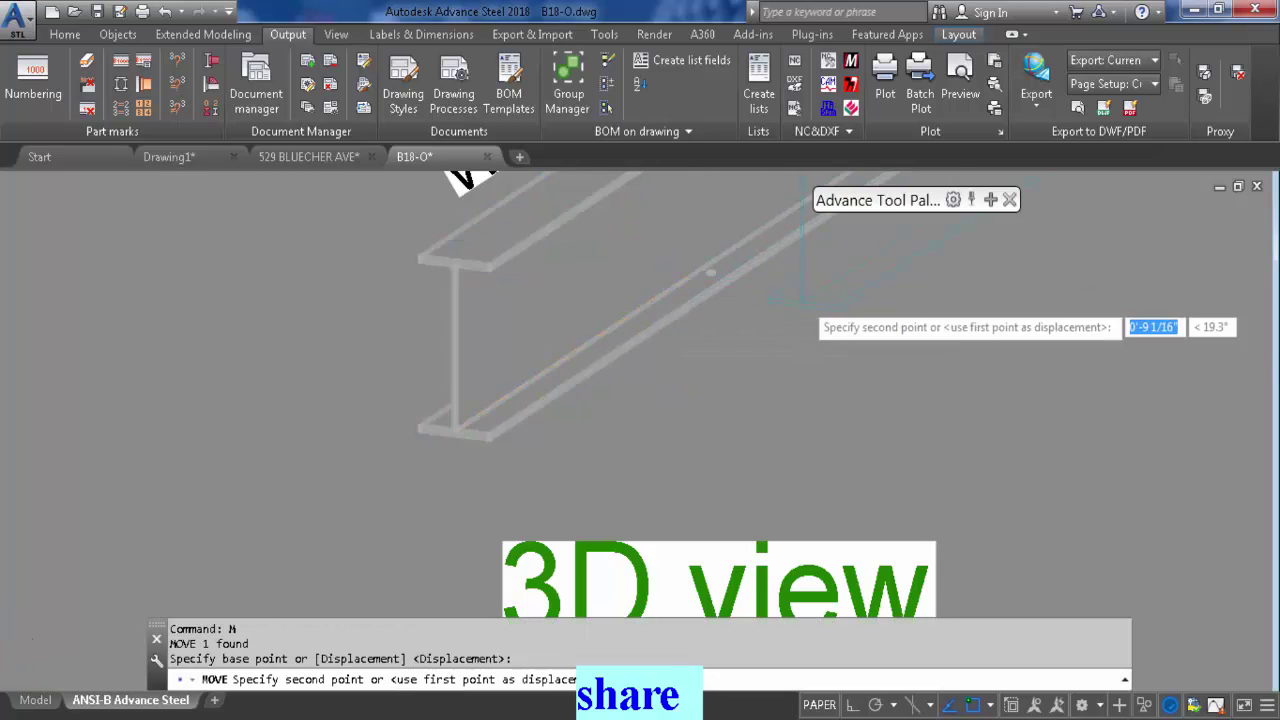
pyautogui.scroll(-5, 805, 300)
pyautogui.scroll(7, 840, 370)
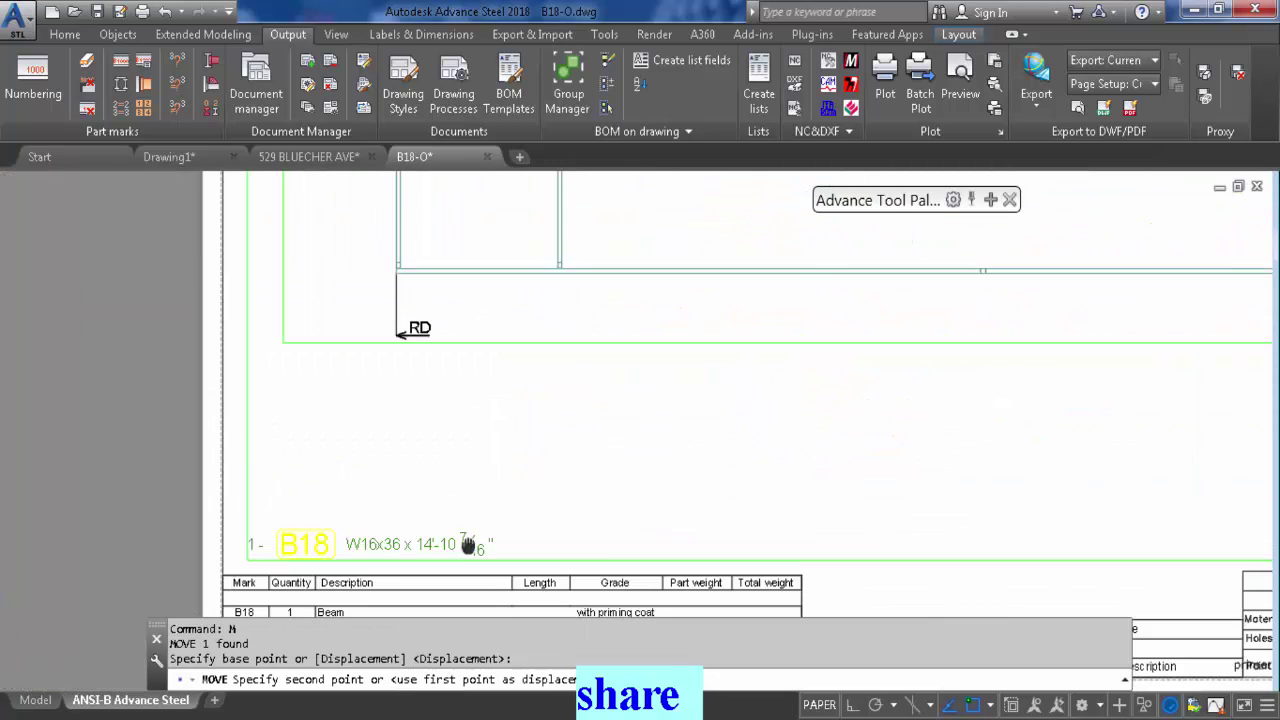
pyautogui.scroll(3, 560, 480)
pyautogui.click(609, 528)
pyautogui.scroll(-5, 470, 455)
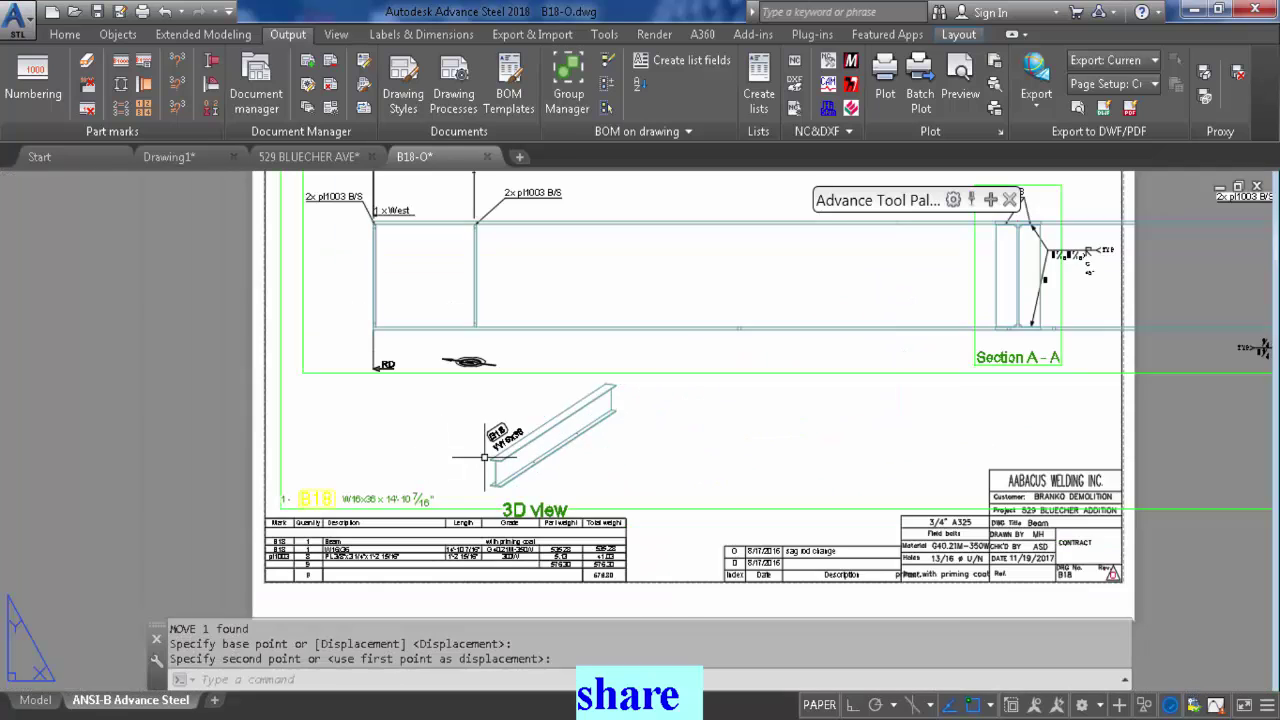
pyautogui.scroll(6, 485, 457)
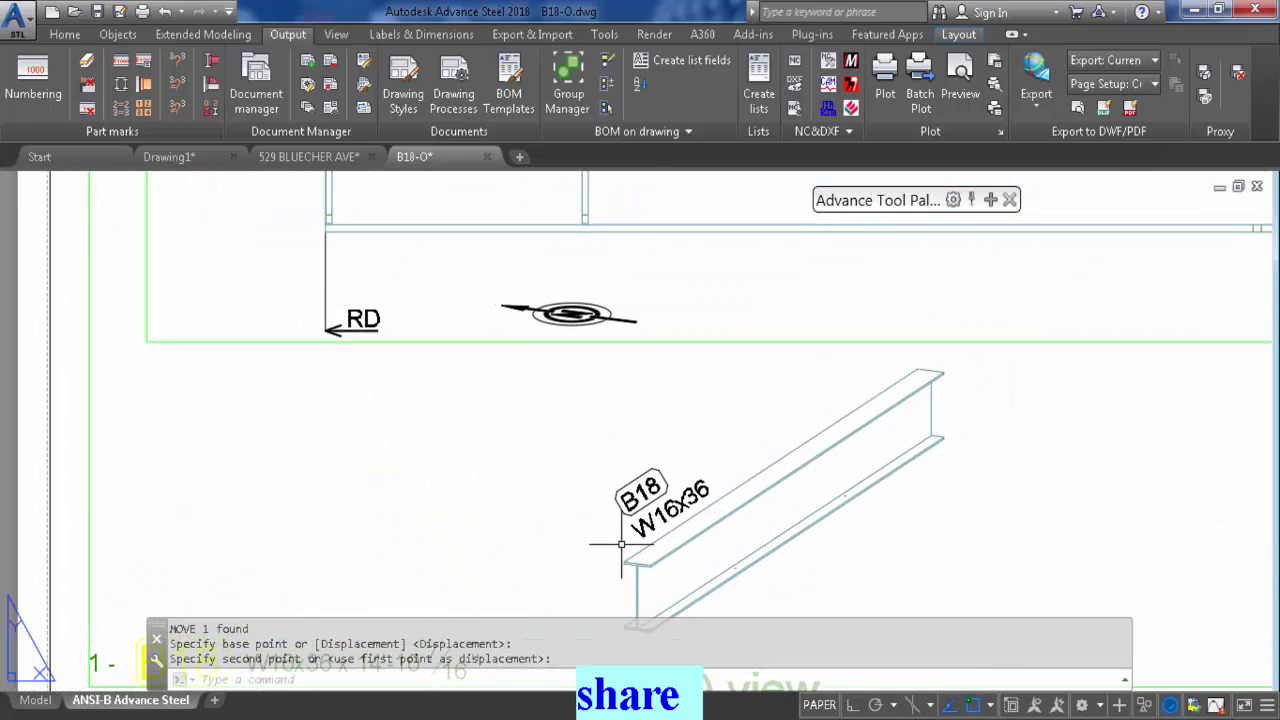
pyautogui.scroll(-5, 620, 542)
pyautogui.scroll(8, 614, 443)
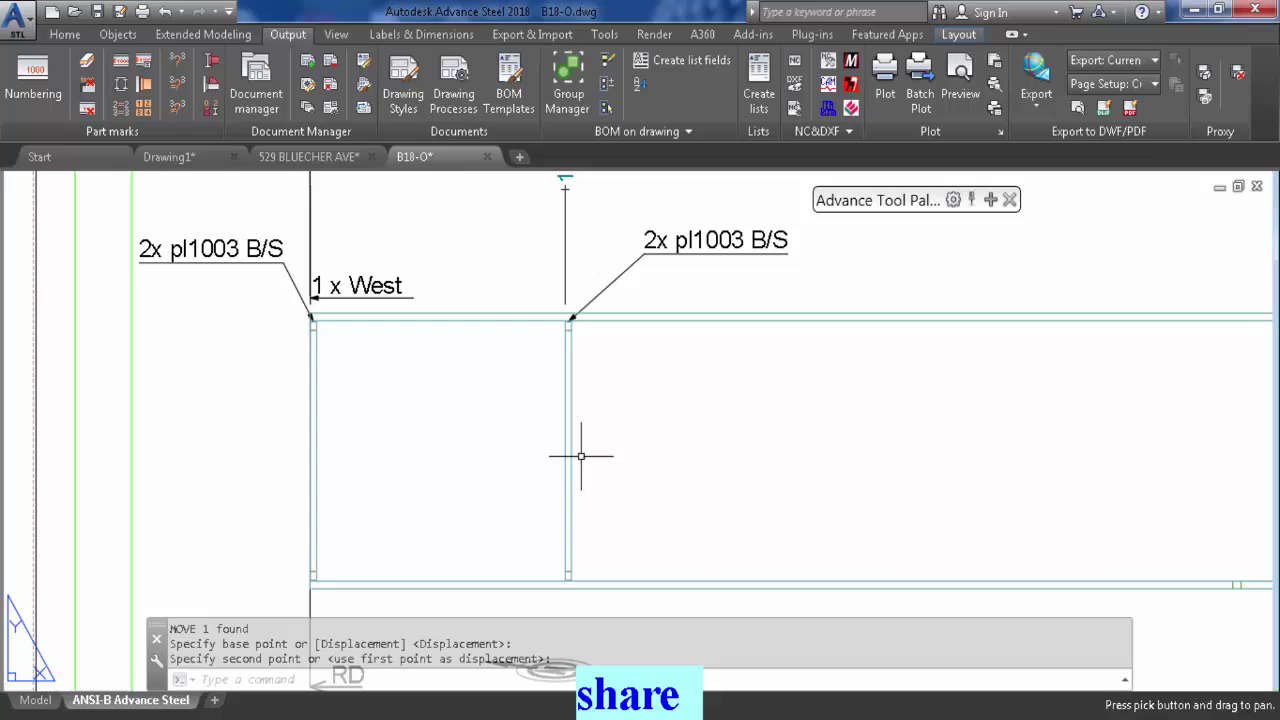
pyautogui.scroll(-3, 430, 200)
pyautogui.scroll(3, 515, 406)
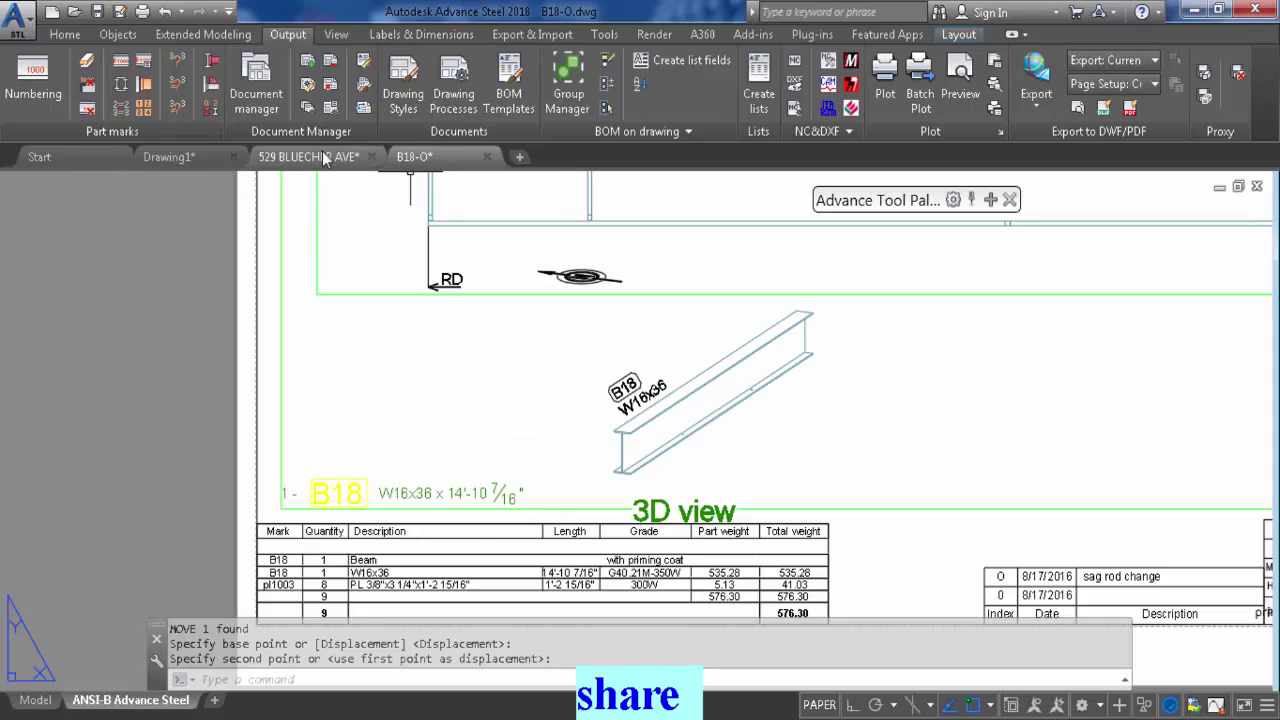
pyautogui.moveTo(324, 160)
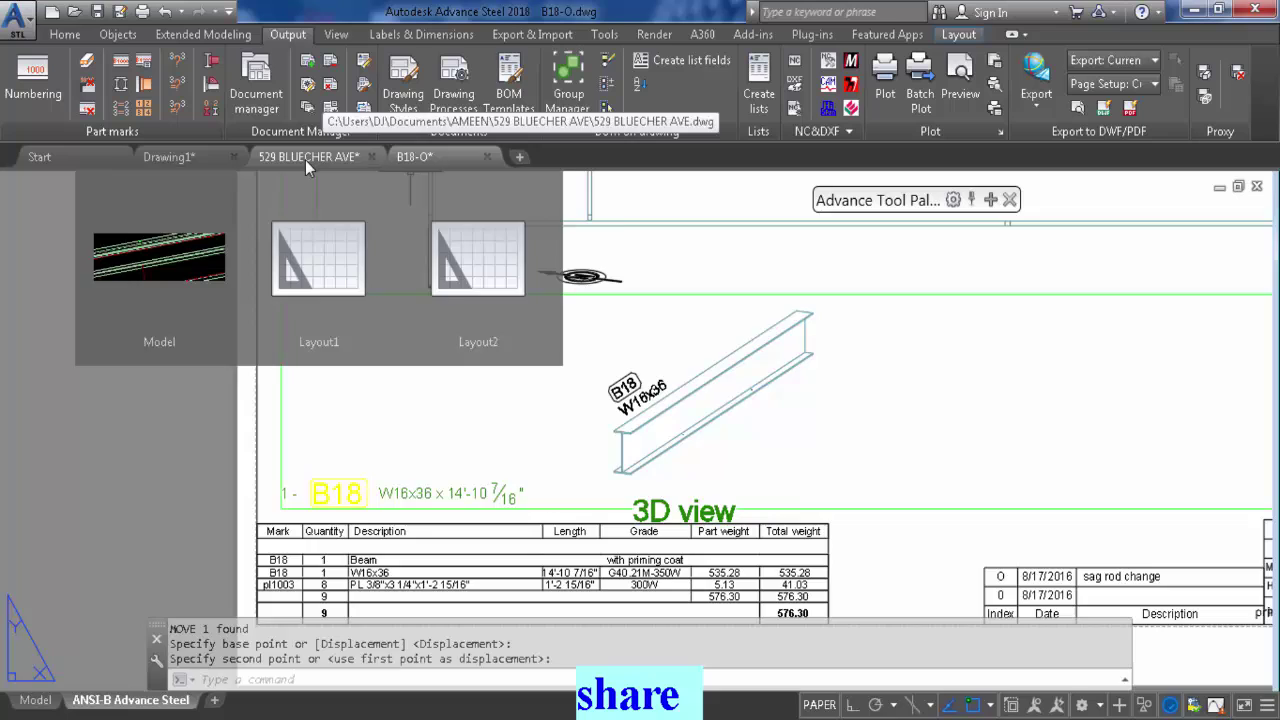
pyautogui.click(312, 157)
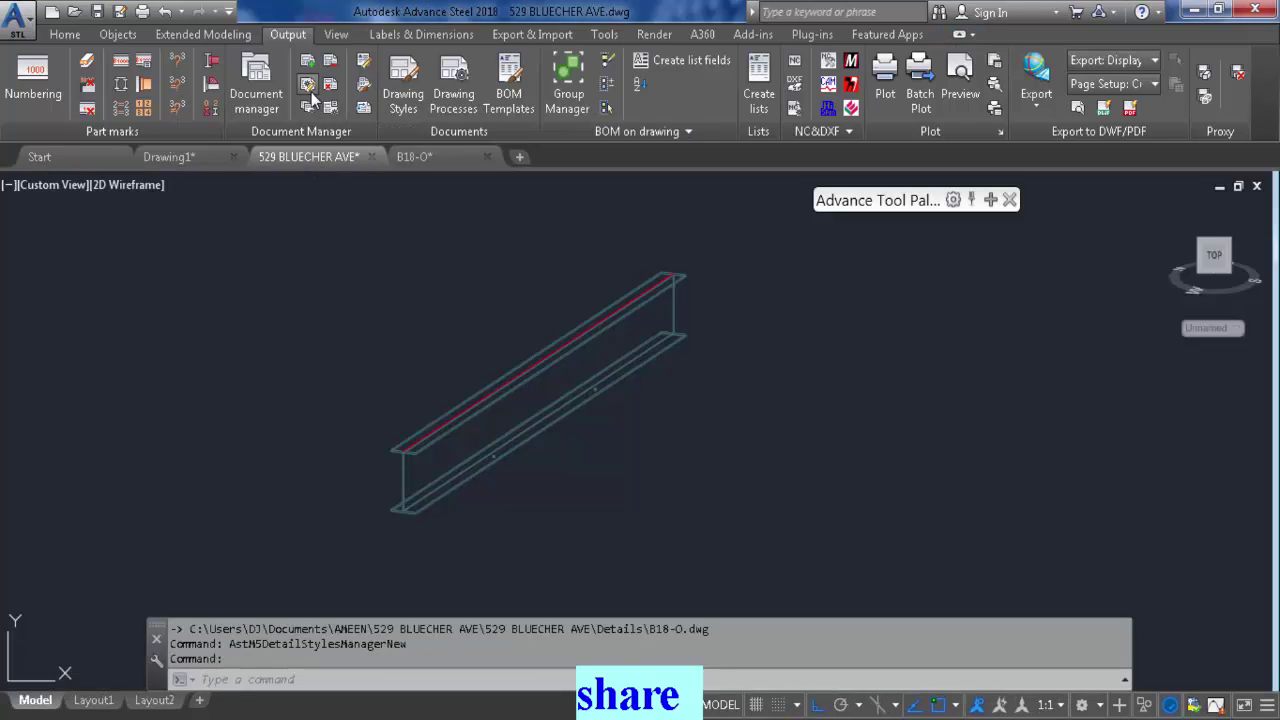
pyautogui.press('Return')
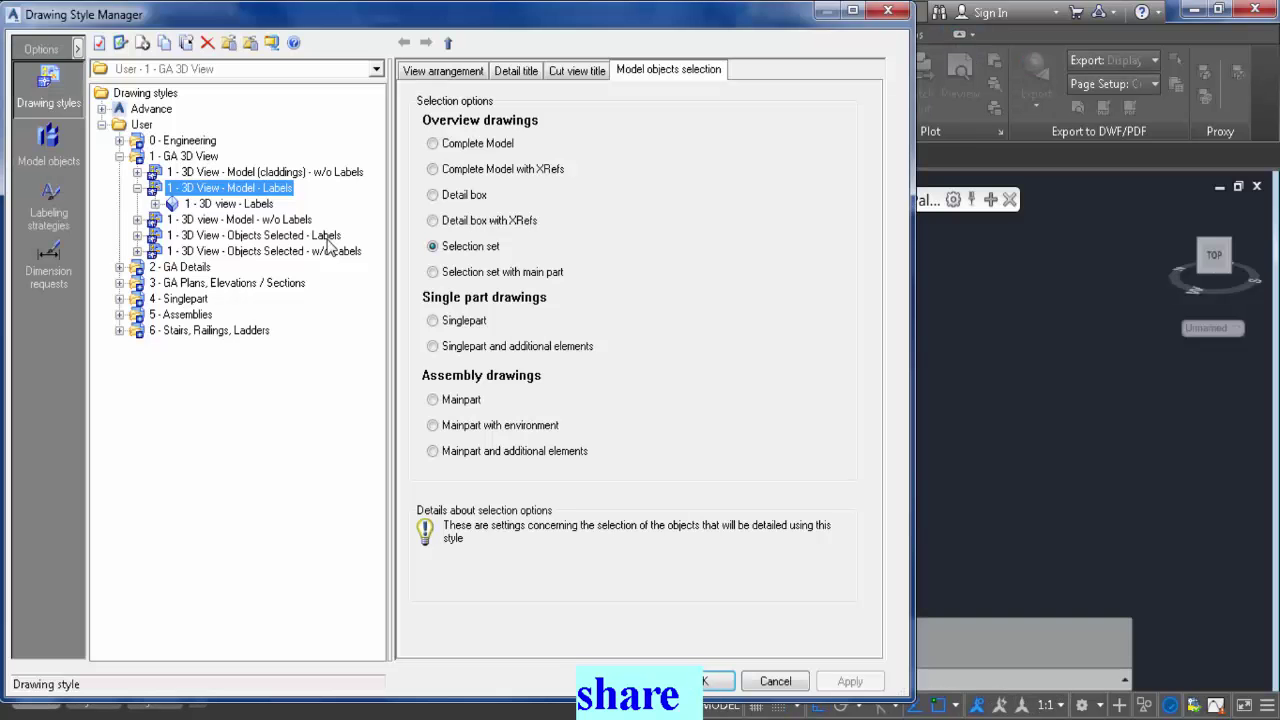
pyautogui.click(119, 156)
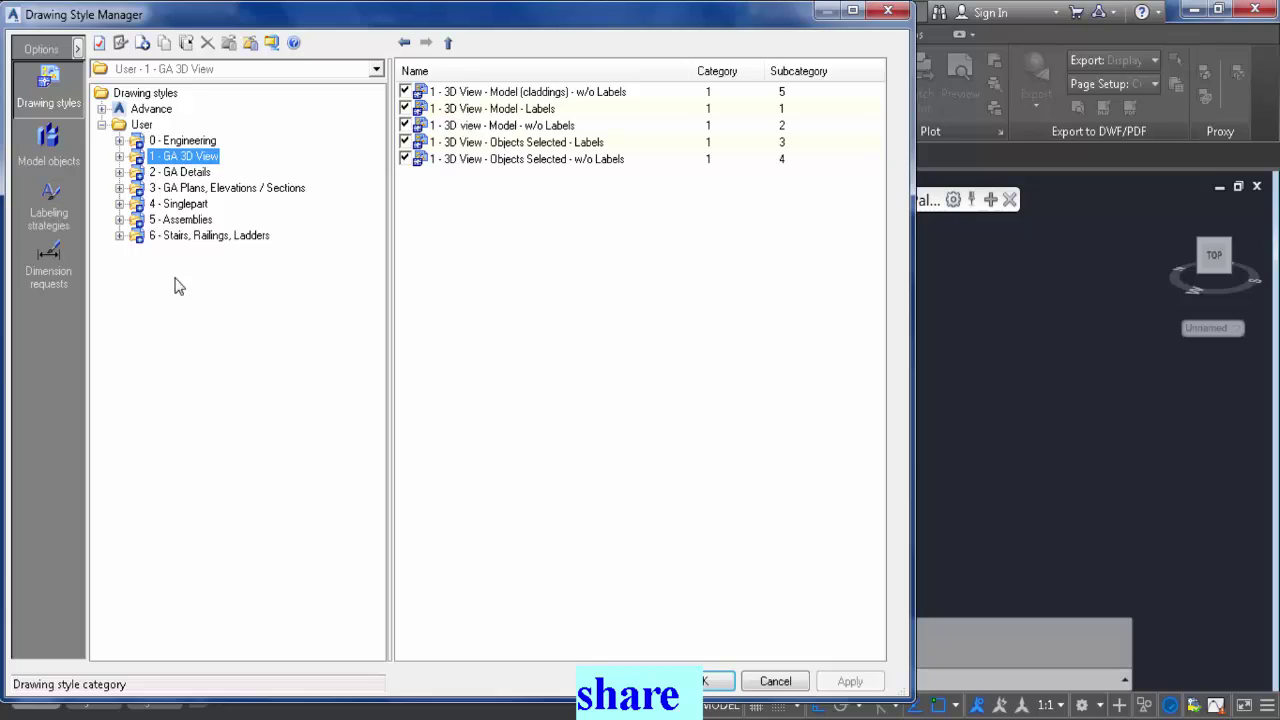
pyautogui.click(102, 127)
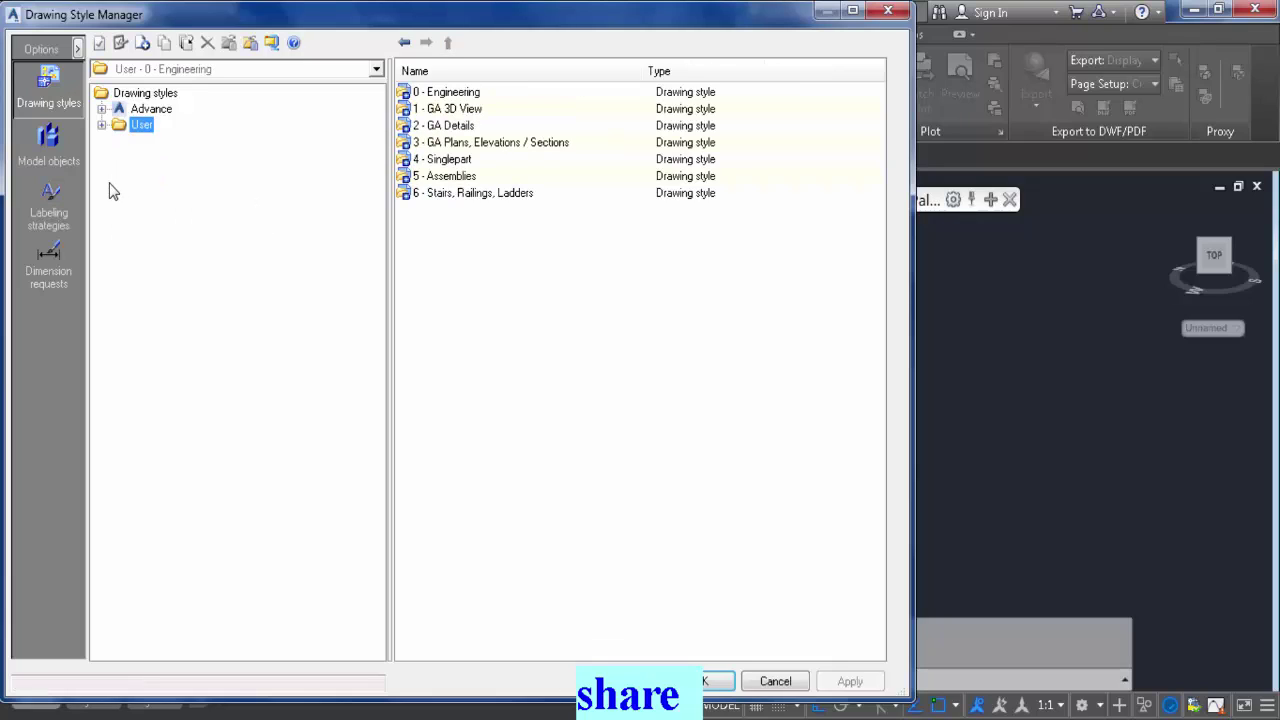